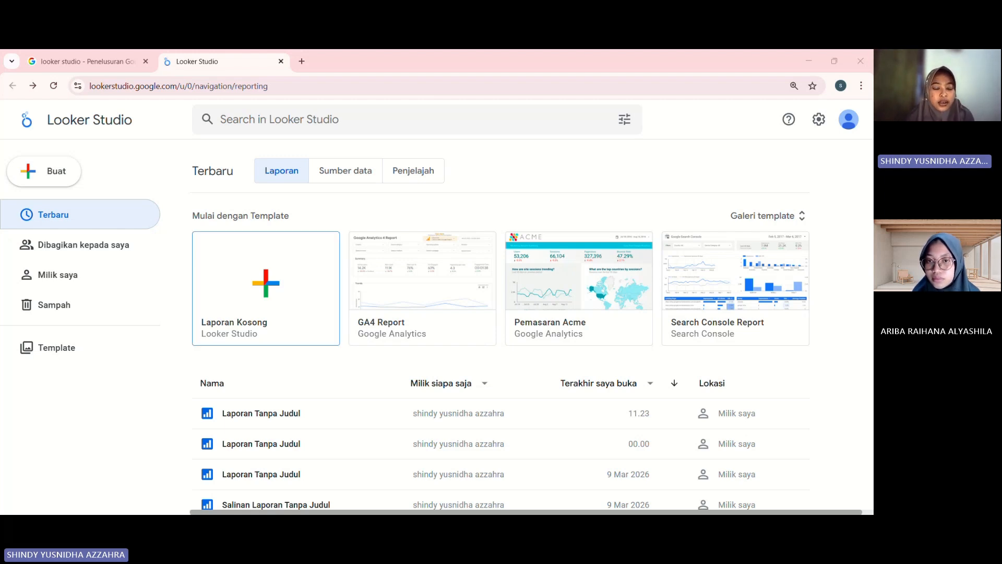
# Create a blank report and choose Microsoft Excel as the connector for its data.
pyautogui.click(265, 288)
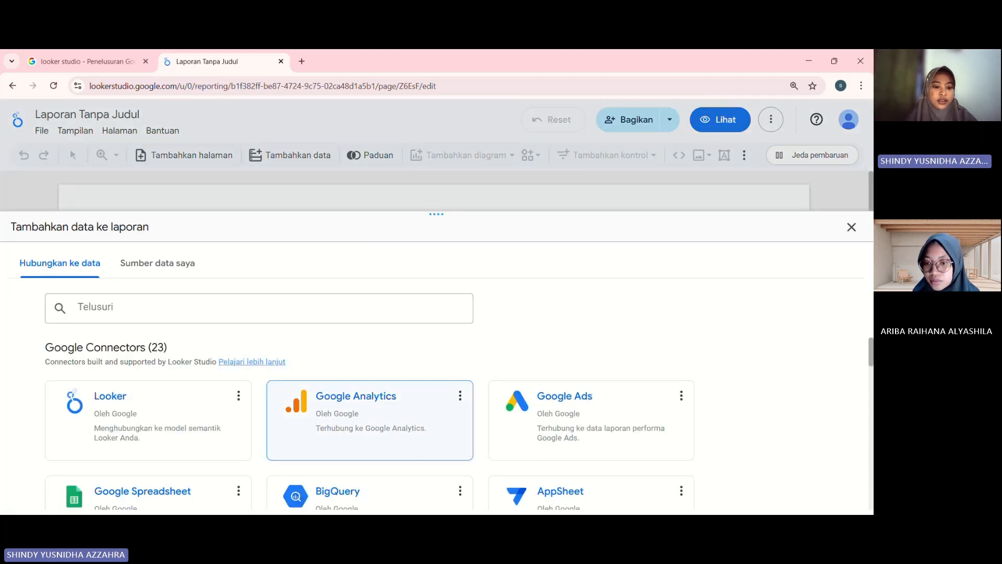
pyautogui.scroll(-2, 370, 386)
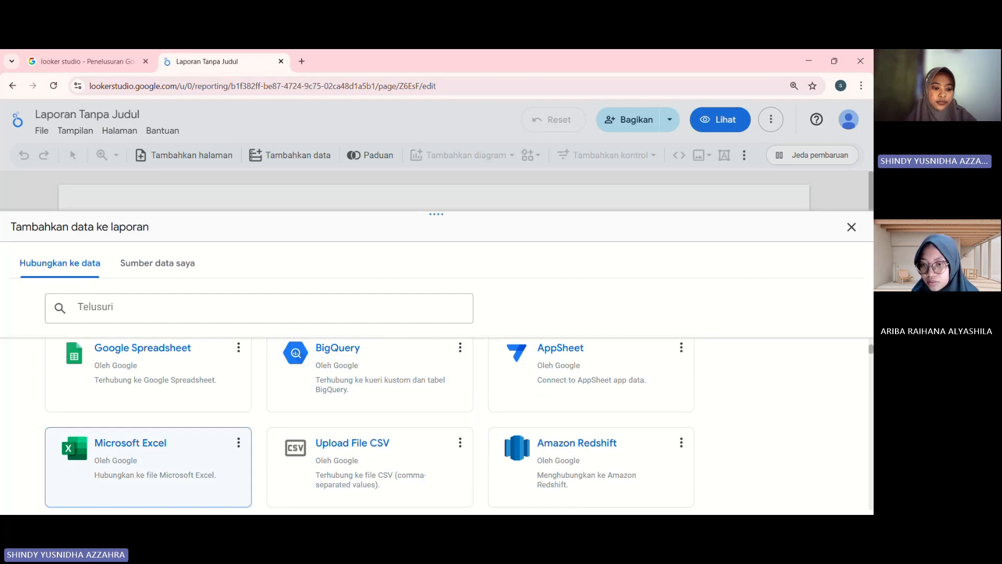
pyautogui.click(148, 459)
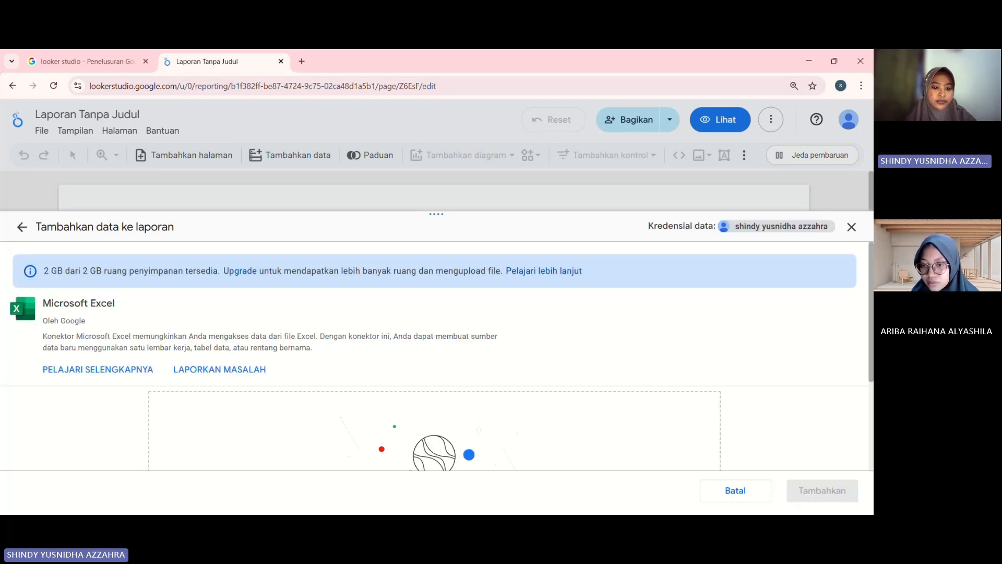
# Upload the Excel workbook "4. BOR (Bed Occupancy Rate)" from the Unduhan folder as the data file.
pyautogui.scroll(-3, 436, 356)
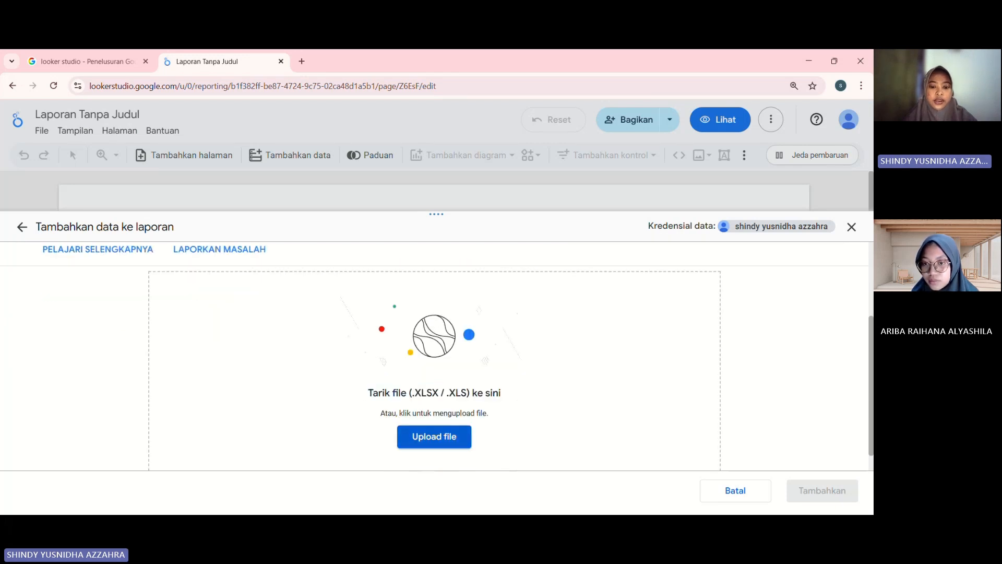
pyautogui.click(434, 436)
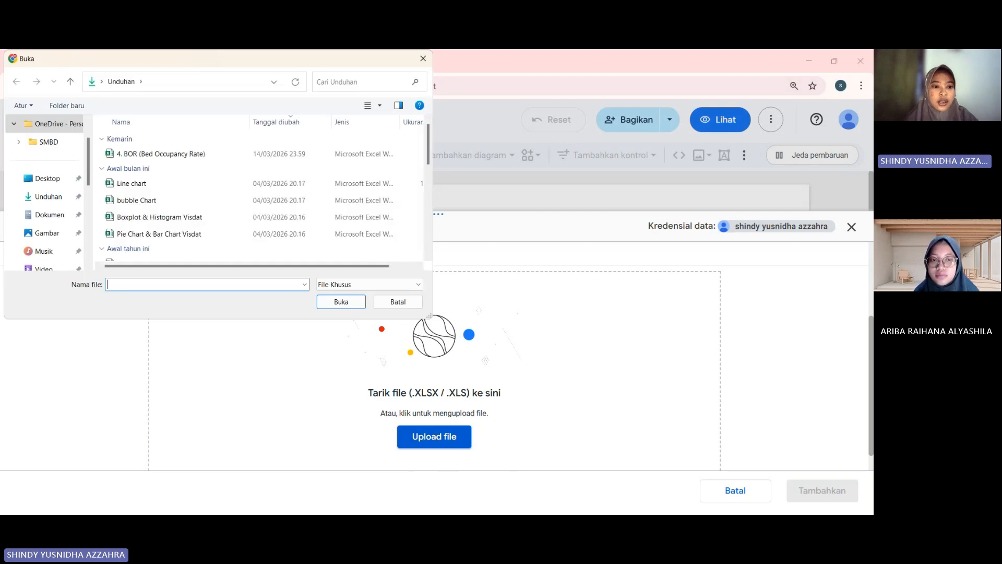
pyautogui.click(213, 155)
pyautogui.click(340, 302)
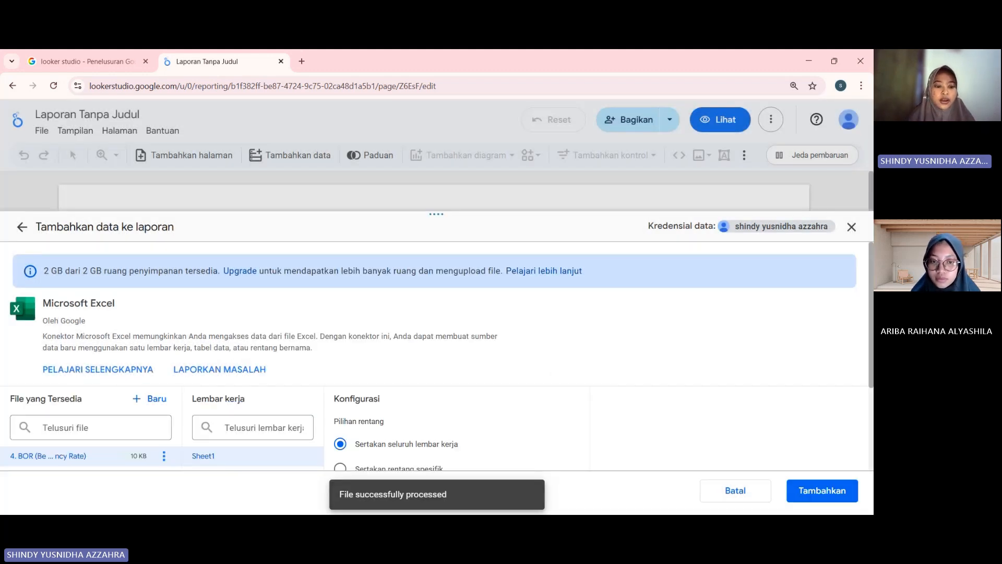
# Add the whole Sheet1 worksheet of the uploaded BOR workbook to the report, using the first row as headers.
pyautogui.scroll(-3, 433, 355)
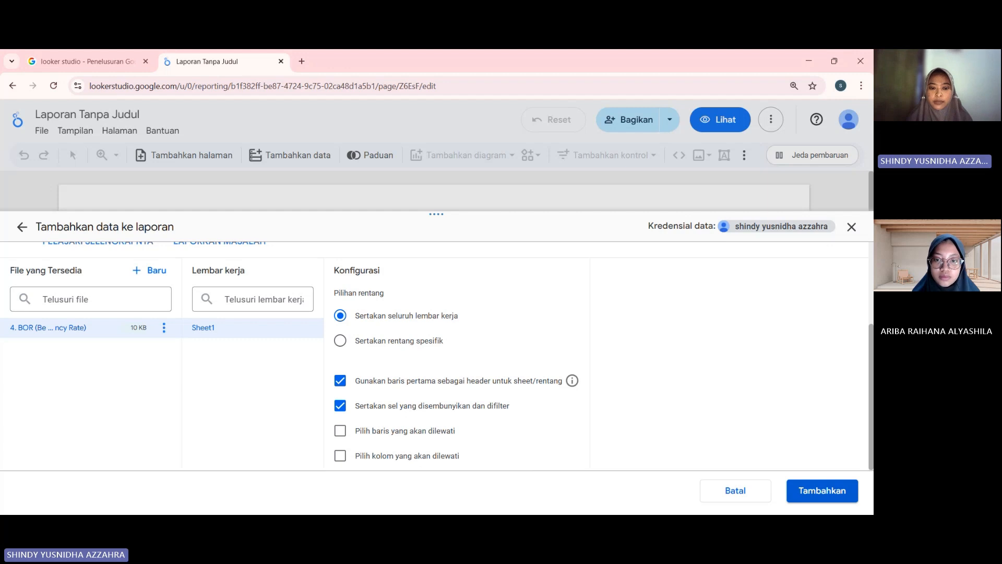
pyautogui.click(822, 490)
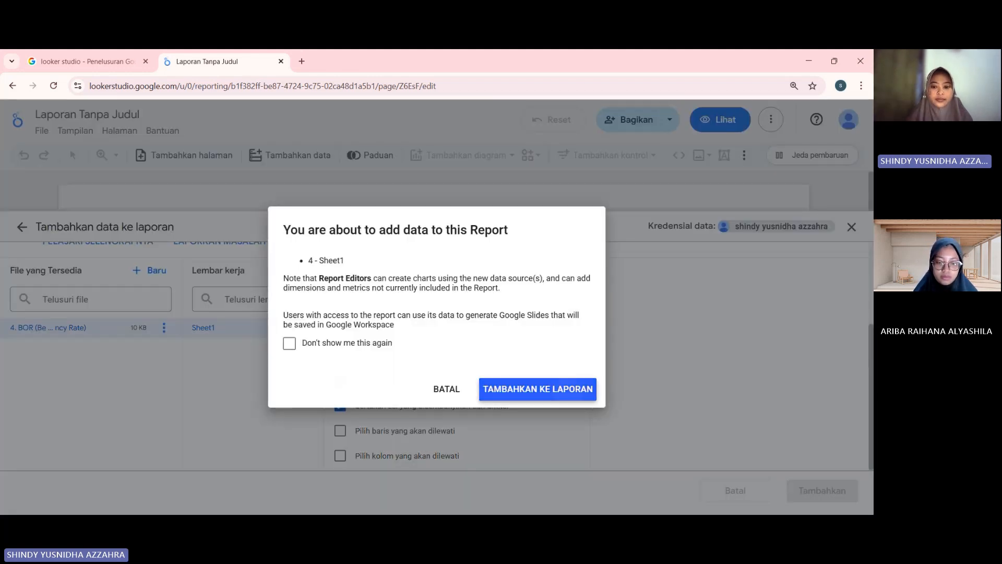
pyautogui.click(538, 389)
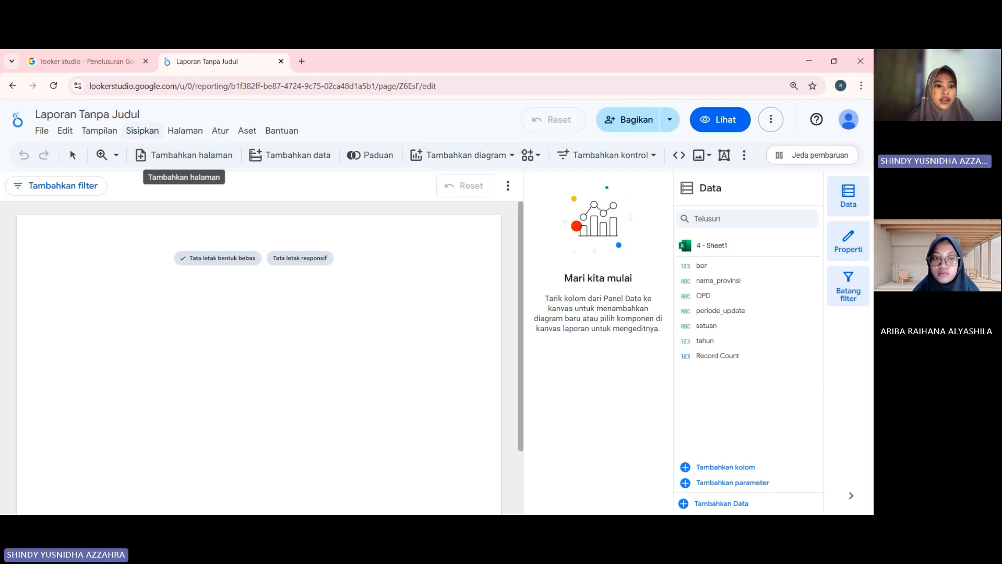
# Insert a pie chart (Diagram lingkaran) near the upper-left corner of the report page.
pyautogui.click(142, 131)
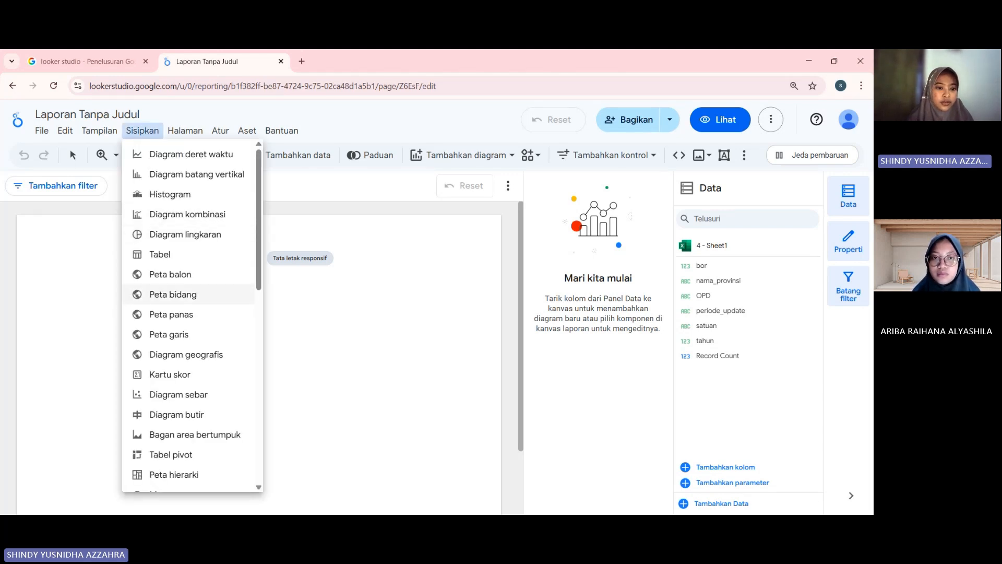
pyautogui.click(186, 235)
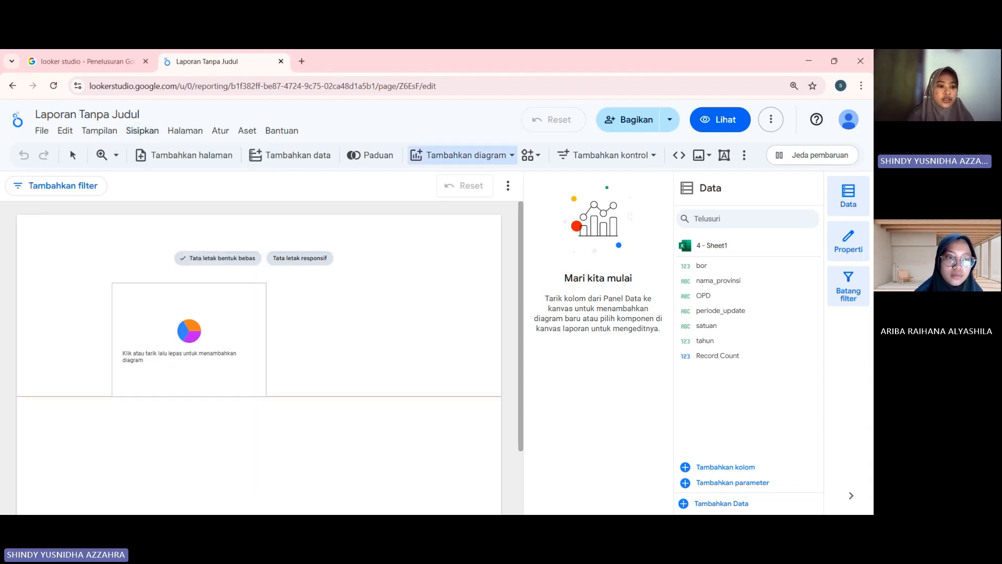
pyautogui.click(57, 258)
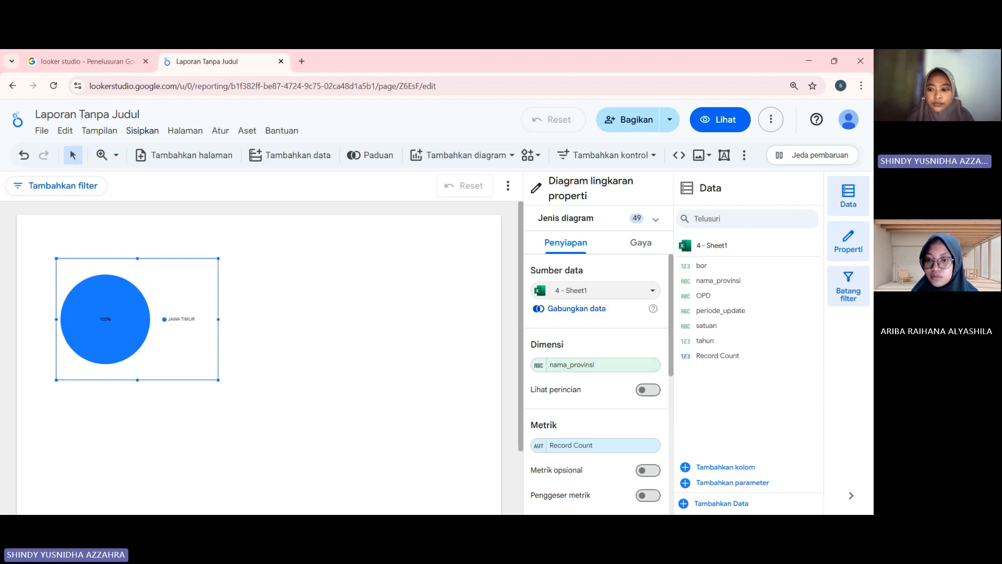
# Set the pie chart's dimension to OPD and its metric to bor.
pyautogui.click(596, 365)
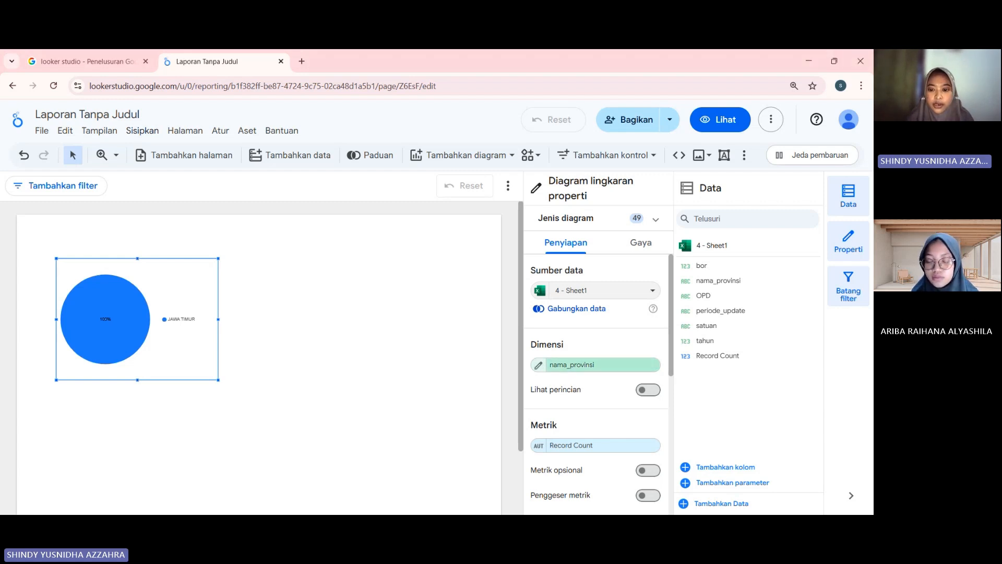
pyautogui.click(596, 365)
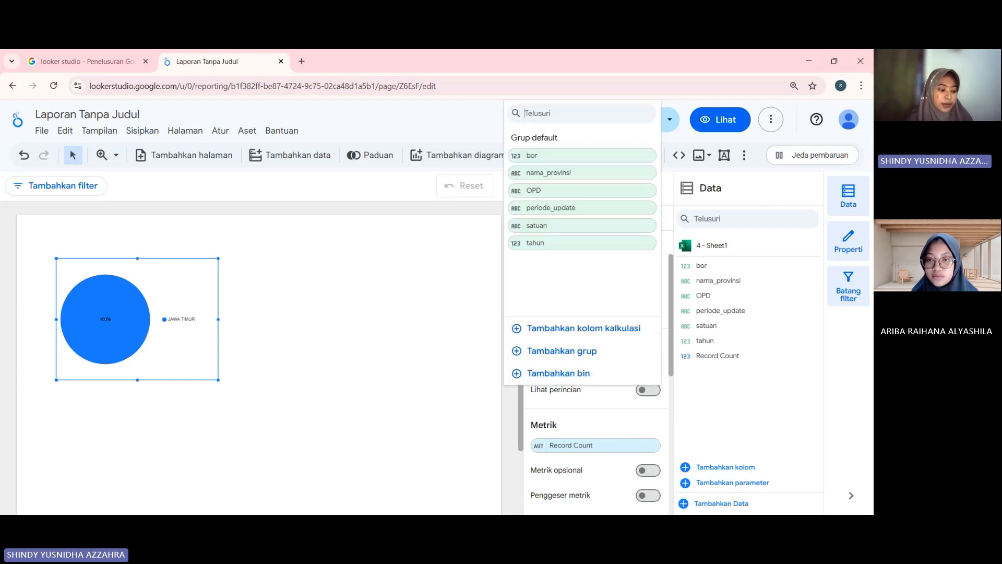
pyautogui.click(554, 191)
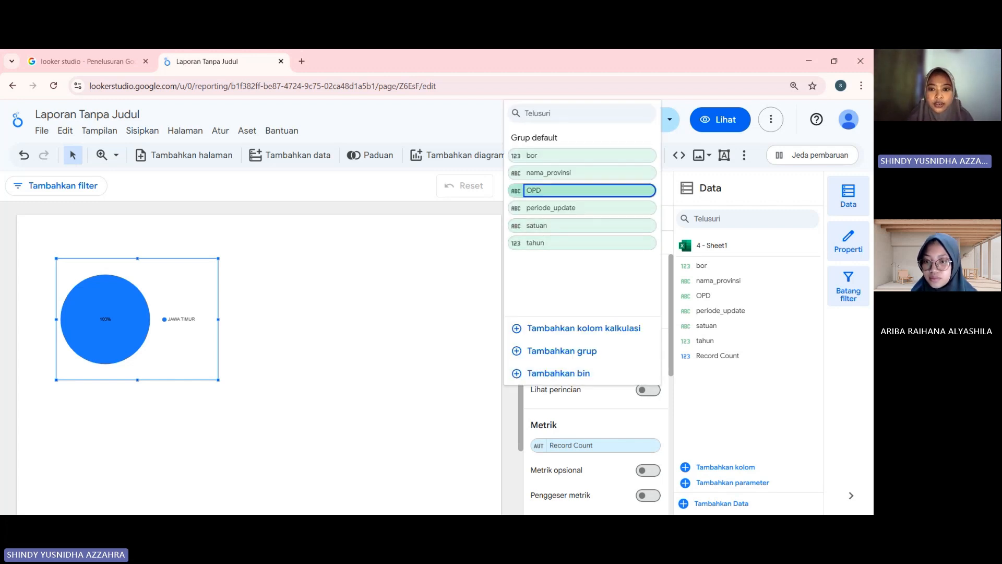
pyautogui.click(596, 445)
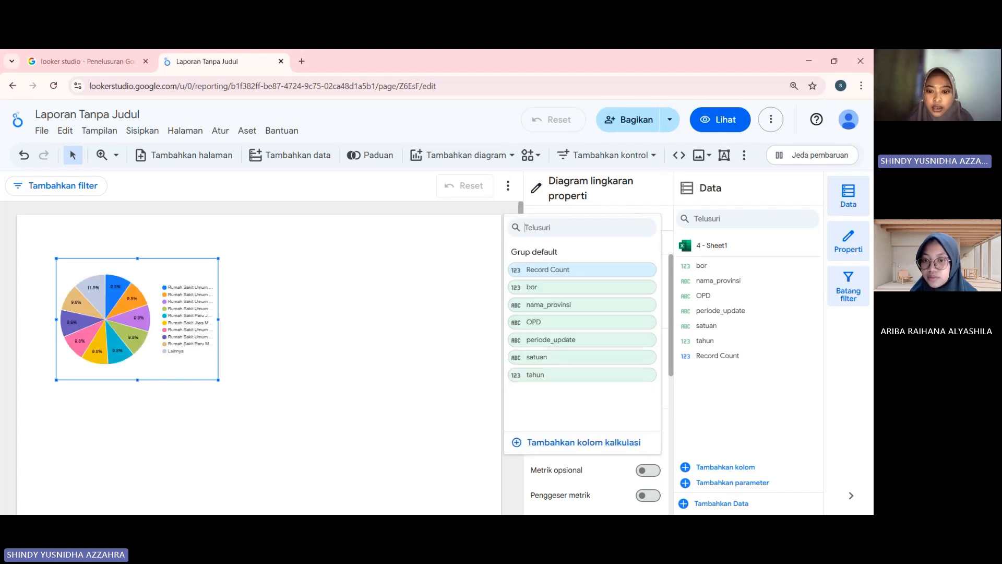
pyautogui.click(582, 288)
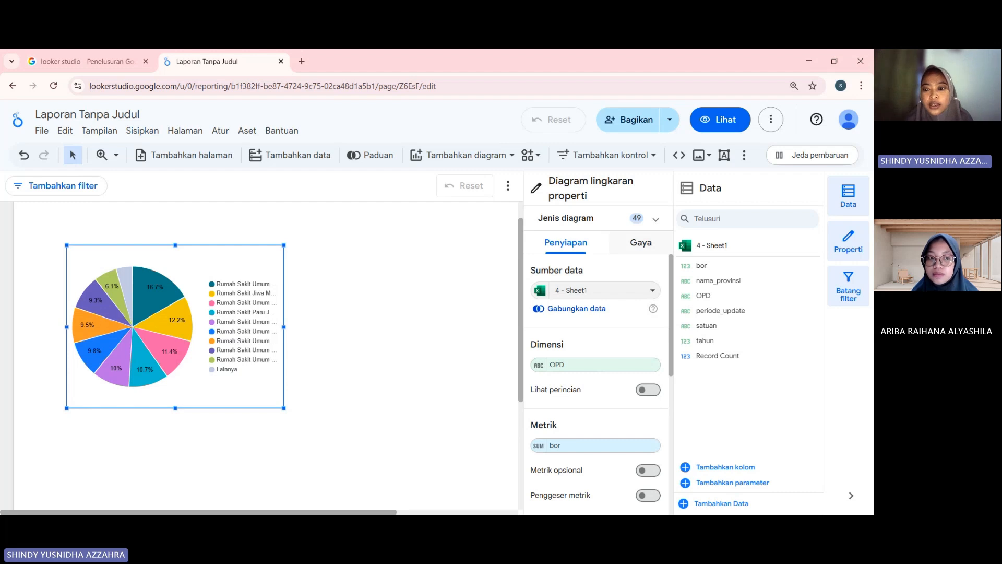
# Show the pie chart's title and change its text to "Proporsi BOR Berdasarkan Rumah Sakit".
pyautogui.click(640, 243)
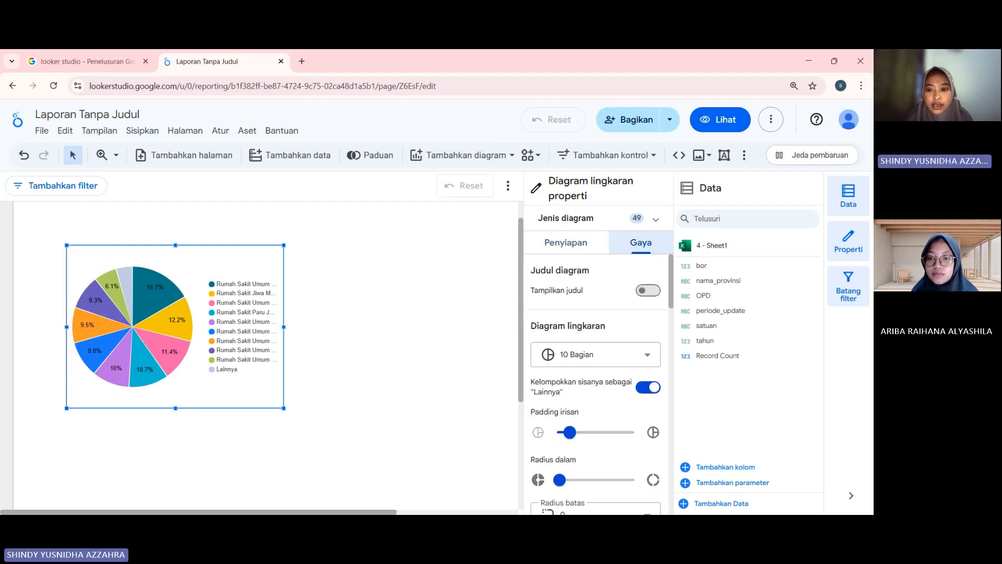
pyautogui.click(648, 290)
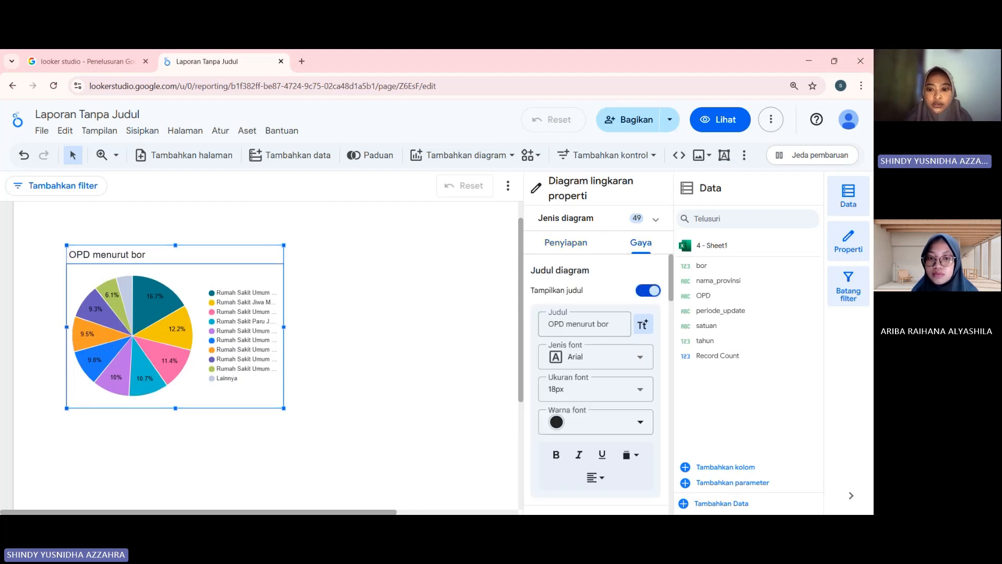
pyautogui.moveTo(609, 325); pyautogui.dragTo(548, 325)
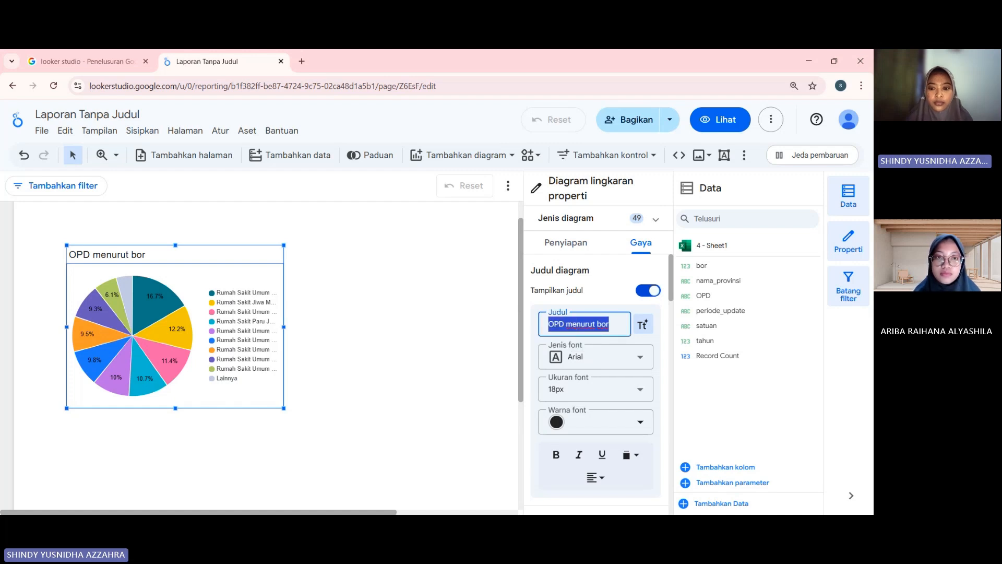
pyautogui.press('BackSpace')
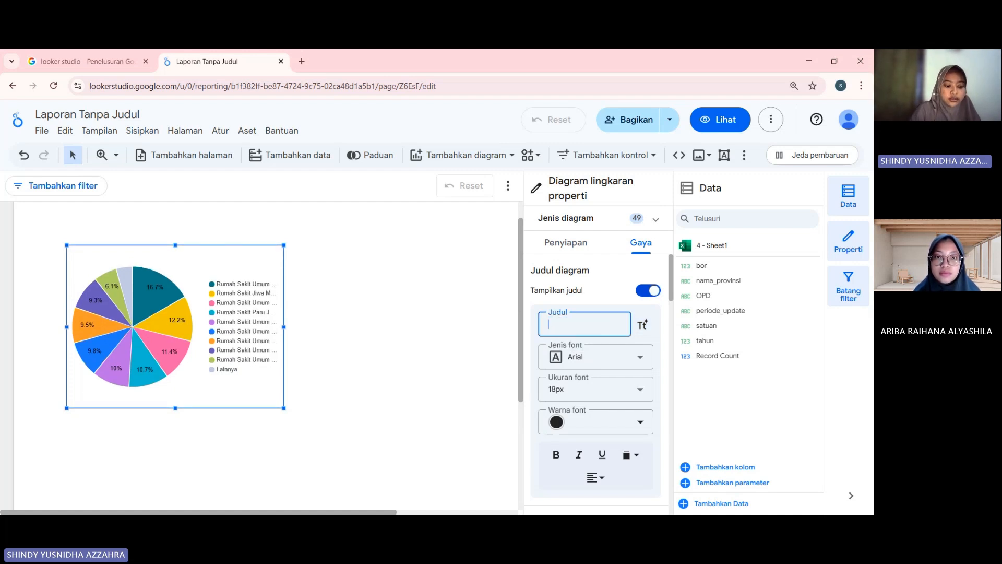
pyautogui.write('P')
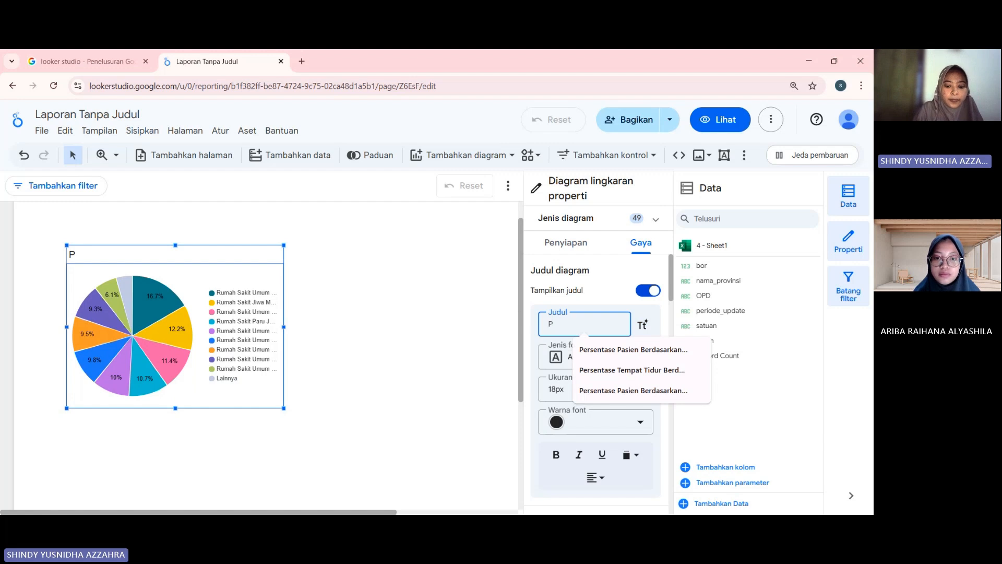
pyautogui.write('roporsi')
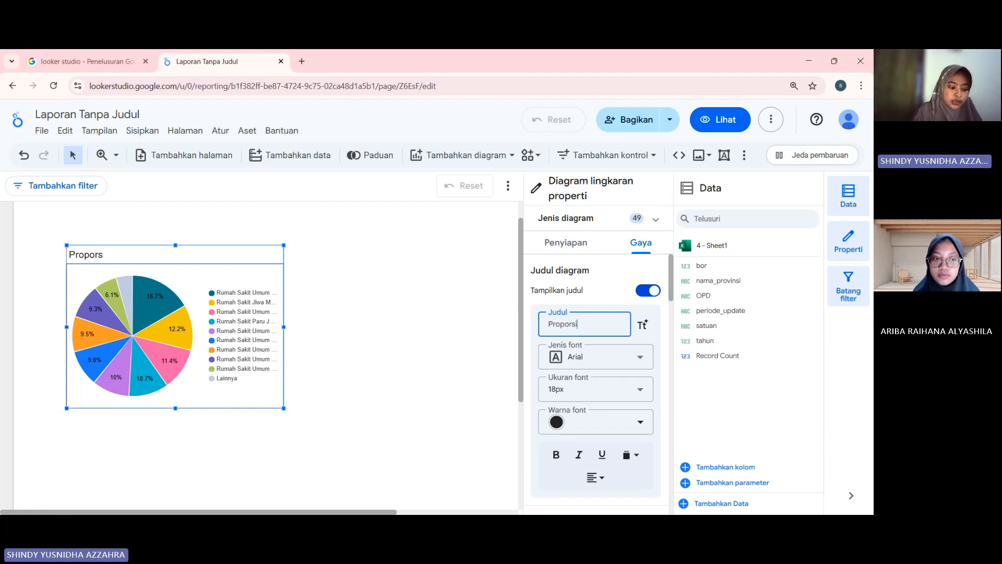
pyautogui.write(' BOR')
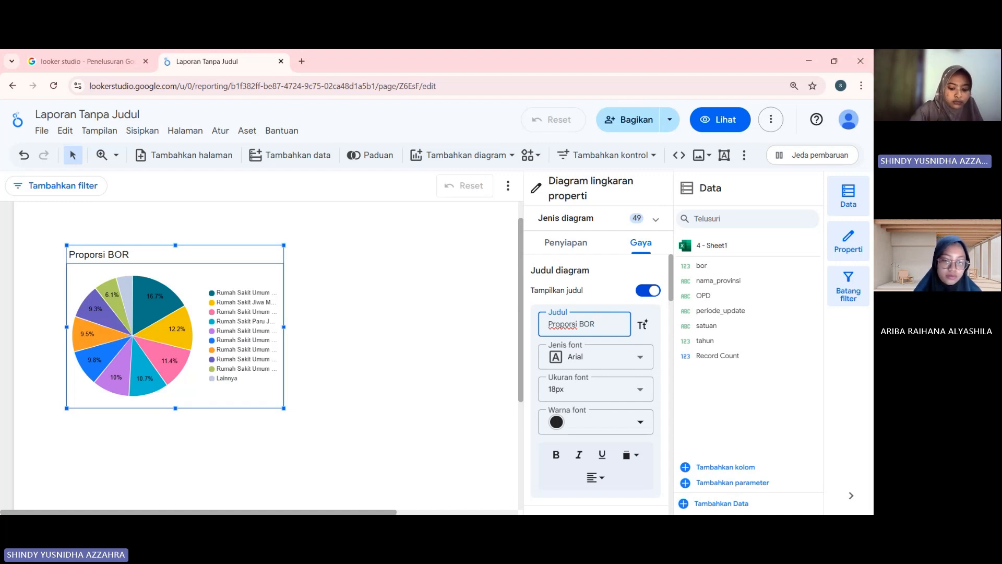
pyautogui.write(' Berdasa')
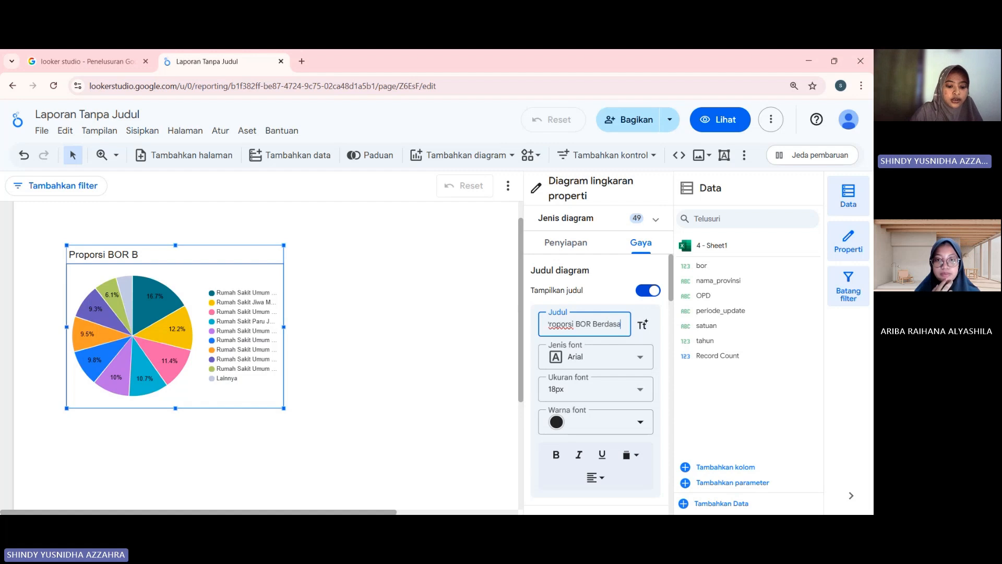
pyautogui.write('rkan')
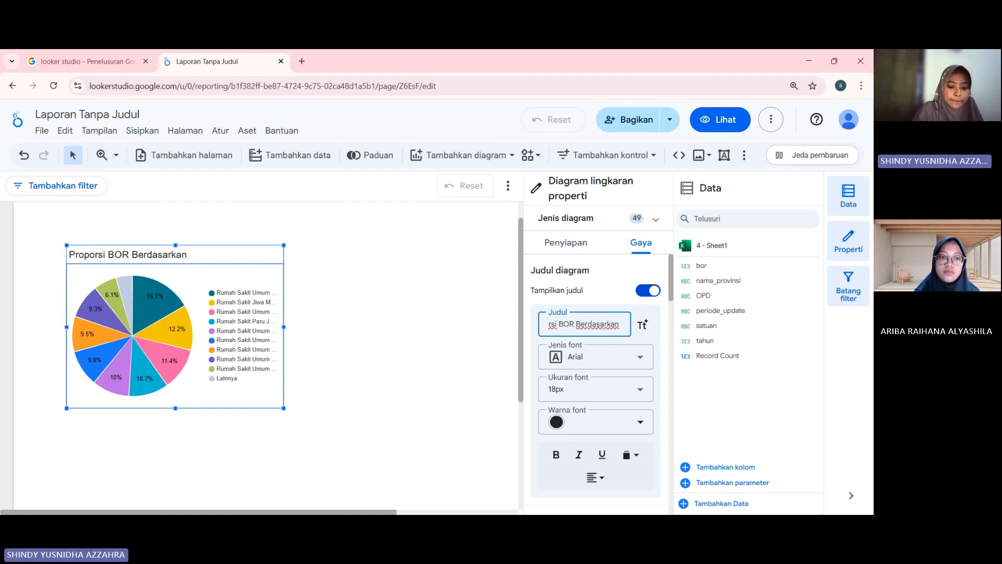
pyautogui.write(' Rumah')
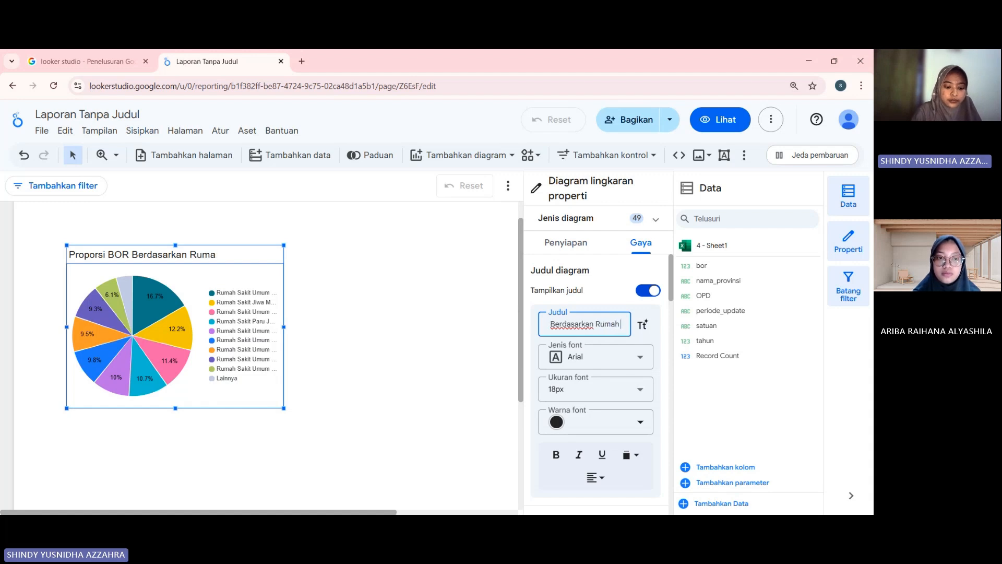
pyautogui.write(' Sak')
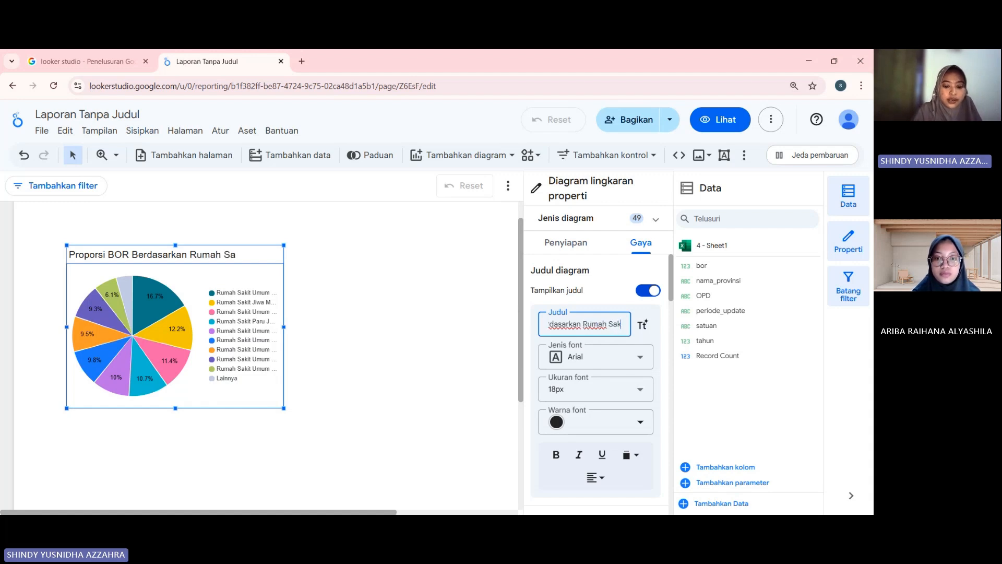
pyautogui.write('it')
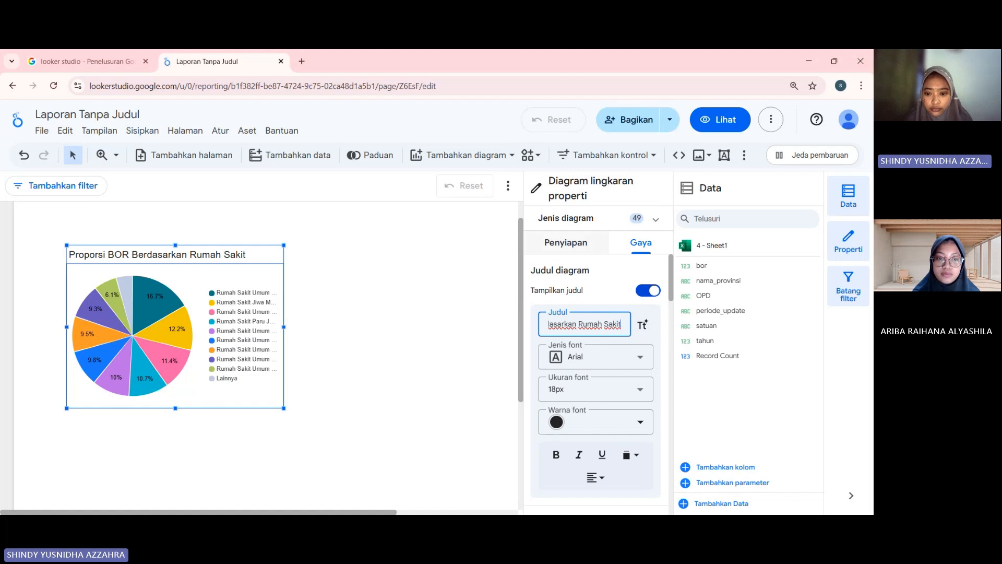
# Look through the pie chart's style options, including the slice count choices, slice coloring, legend, border and chart header settings.
pyautogui.scroll(-2, 595, 386)
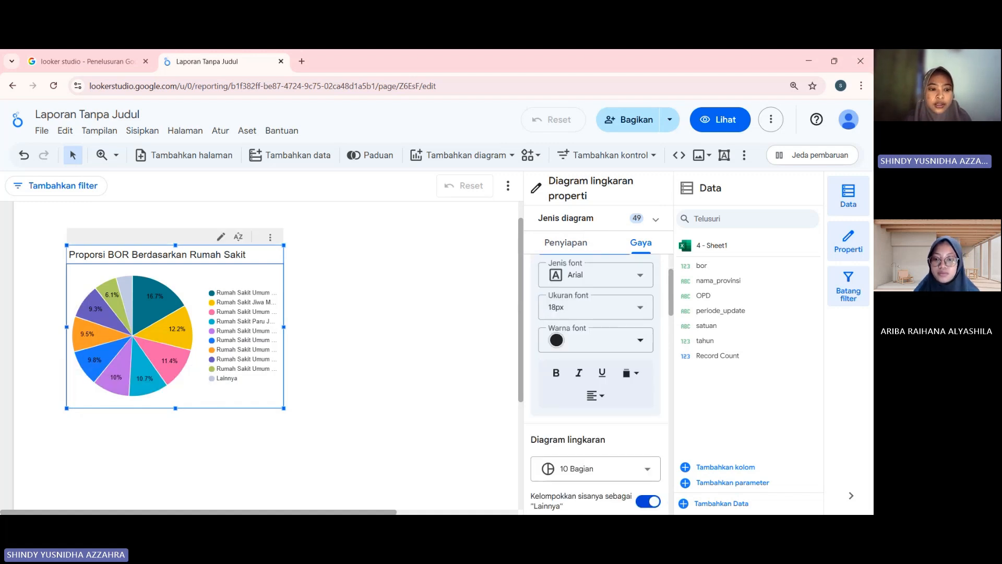
pyautogui.scroll(-3, 595, 365)
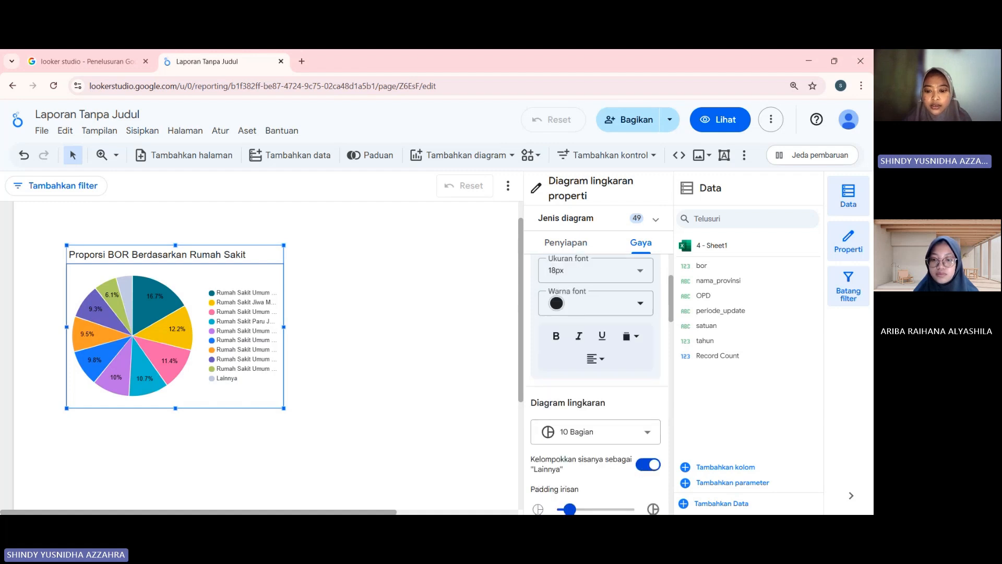
pyautogui.click(595, 363)
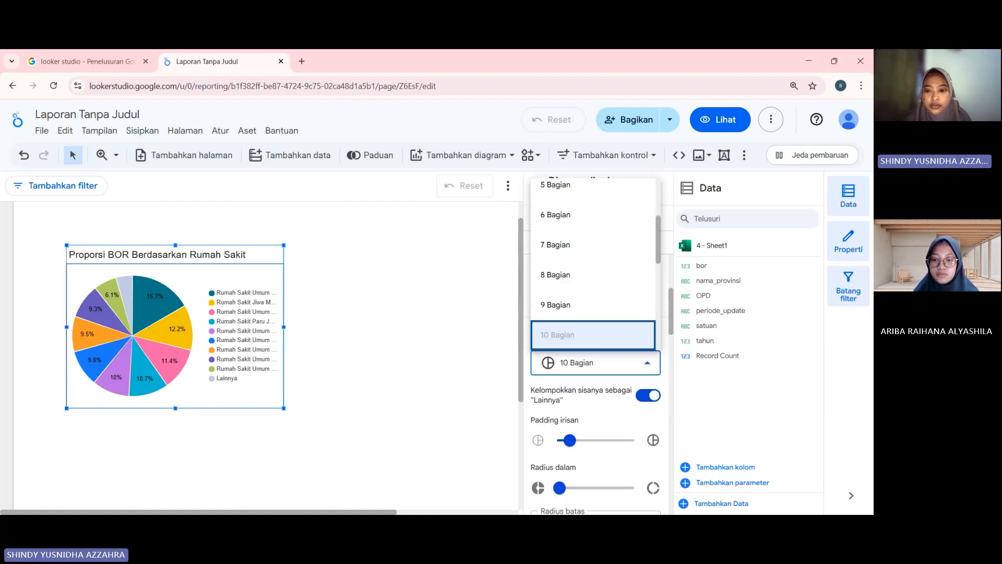
pyautogui.click(595, 363)
pyautogui.scroll(-4, 596, 365)
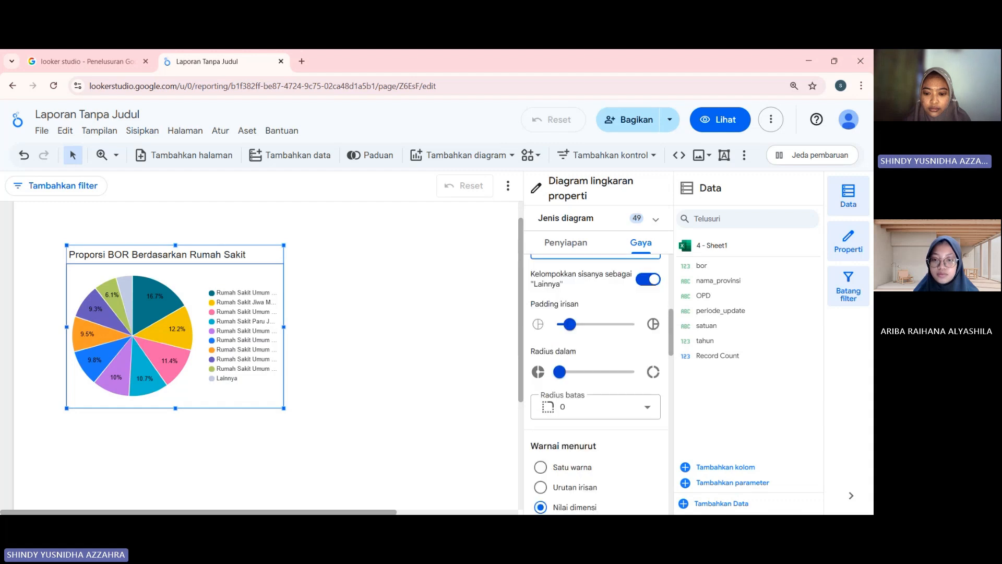
pyautogui.scroll(-8, 595, 384)
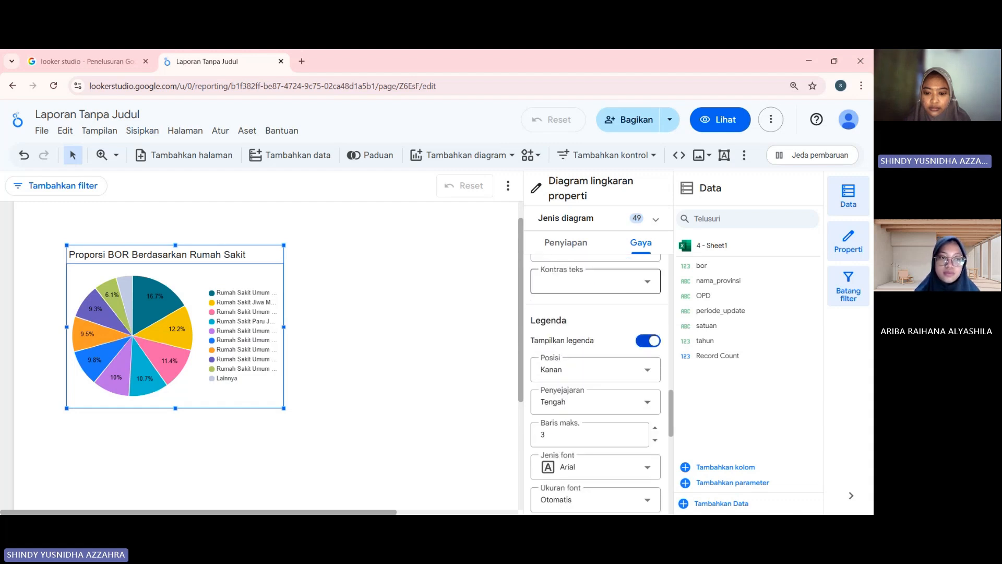
pyautogui.scroll(-5, 595, 384)
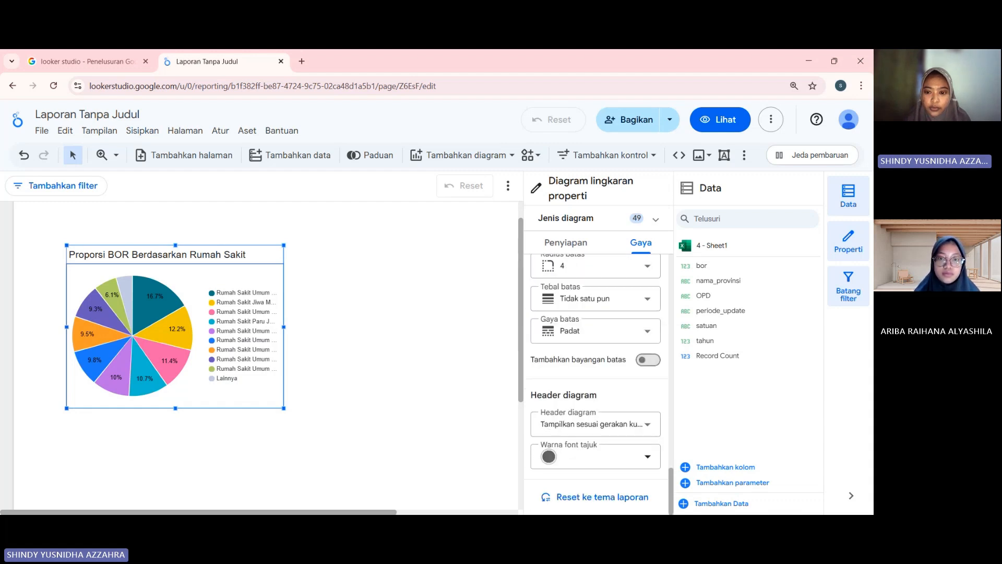
# Try the donut chart type (Diagram donat) on the hospital pie chart, restore the pie type and deselect the chart.
pyautogui.scroll(10, 595, 384)
pyautogui.click(566, 242)
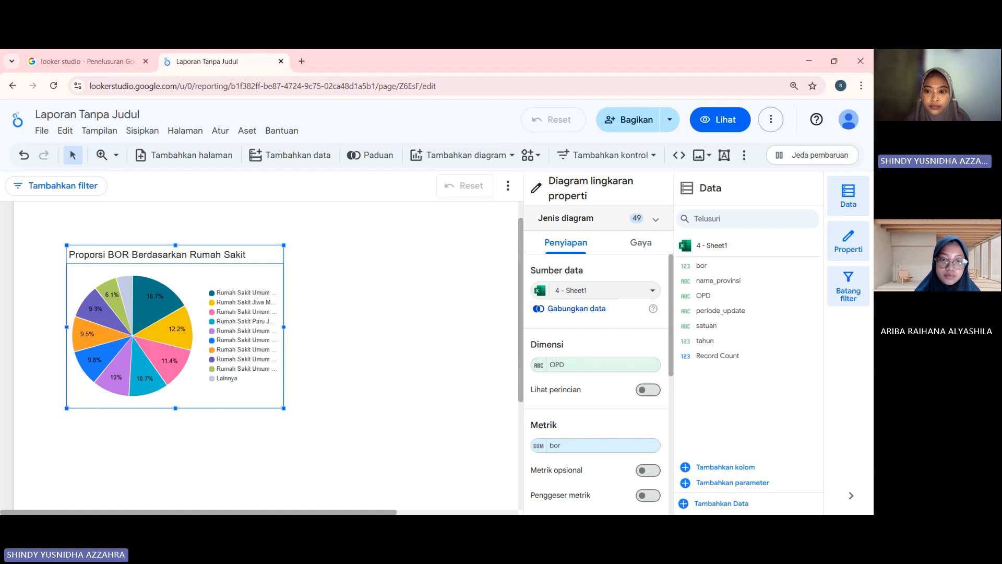
pyautogui.click(656, 219)
pyautogui.scroll(-3, 588, 396)
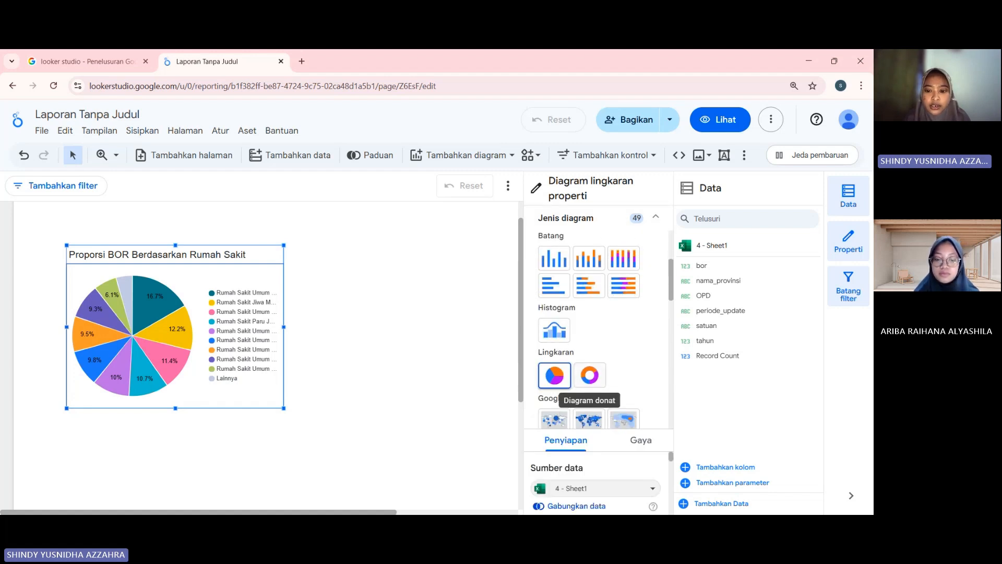
pyautogui.click(589, 375)
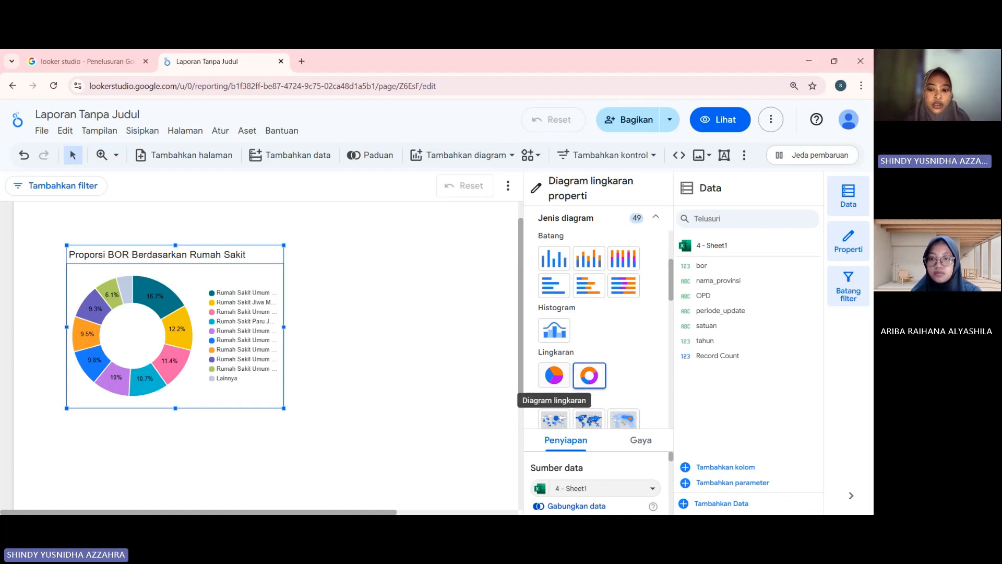
pyautogui.click(555, 375)
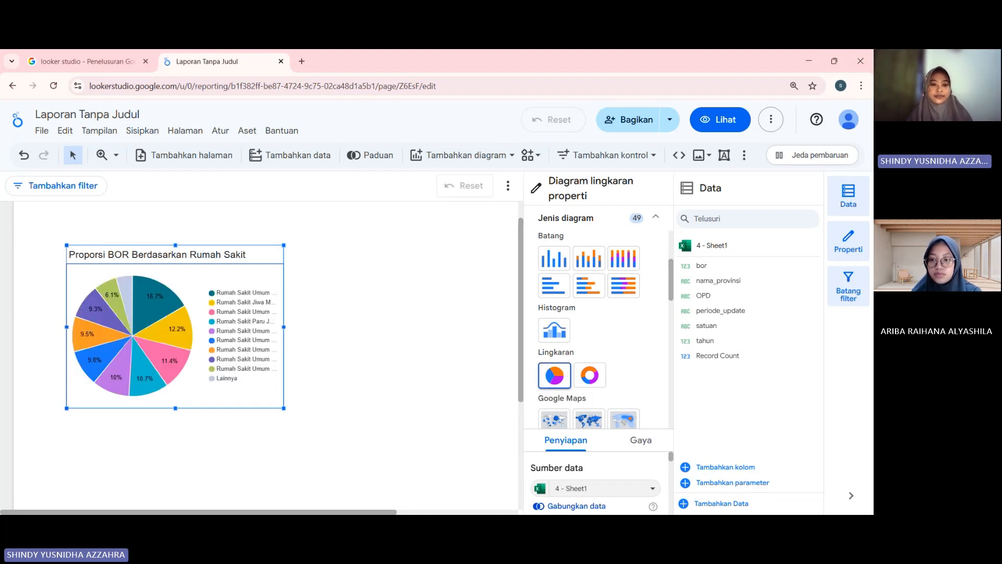
pyautogui.press('Escape')
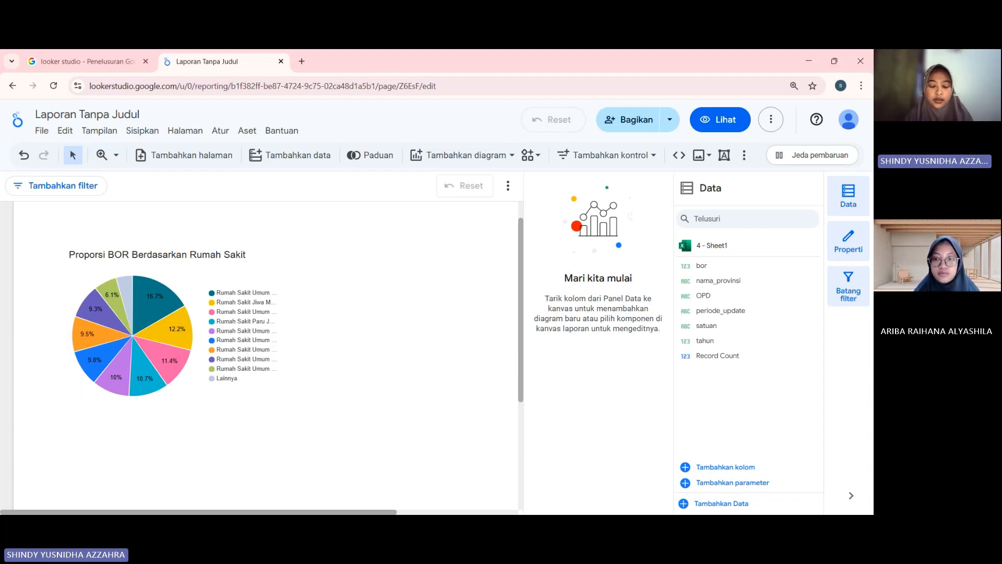
# Examine the pie chart's slices one by one, reading each hospital's name, BOR value and share.
pyautogui.scroll(-1, 261, 355)
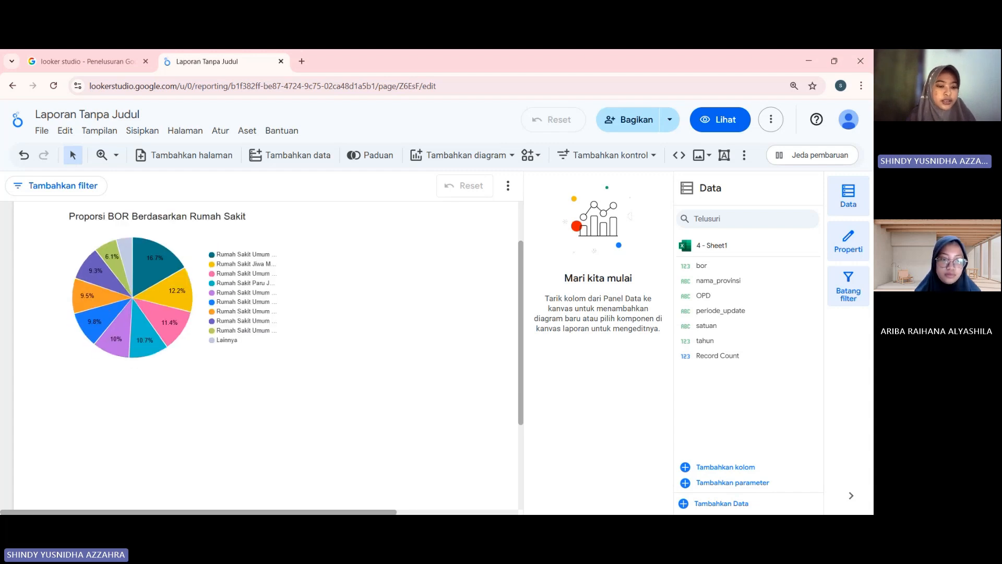
pyautogui.scroll(1, 130, 344)
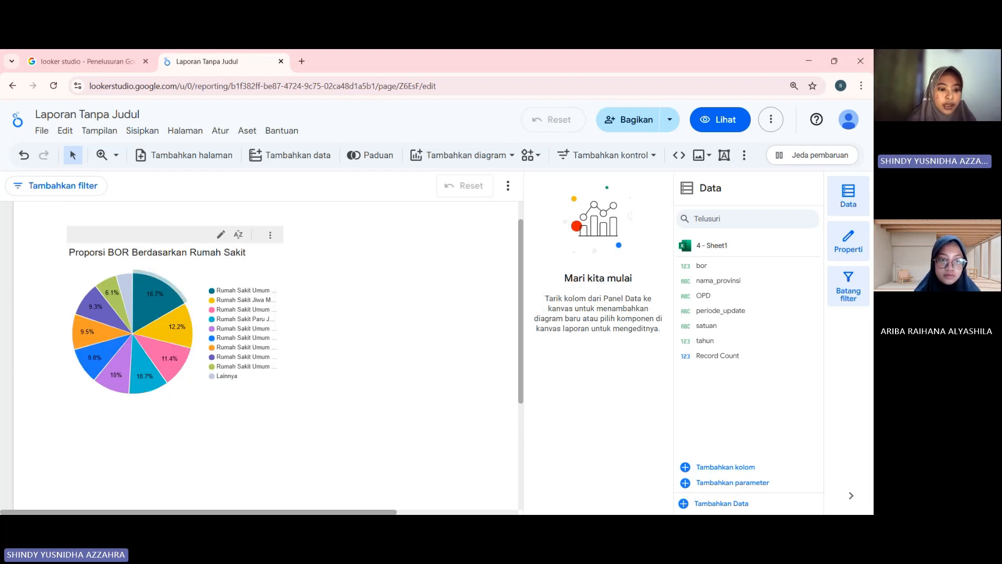
pyautogui.moveTo(167, 292)
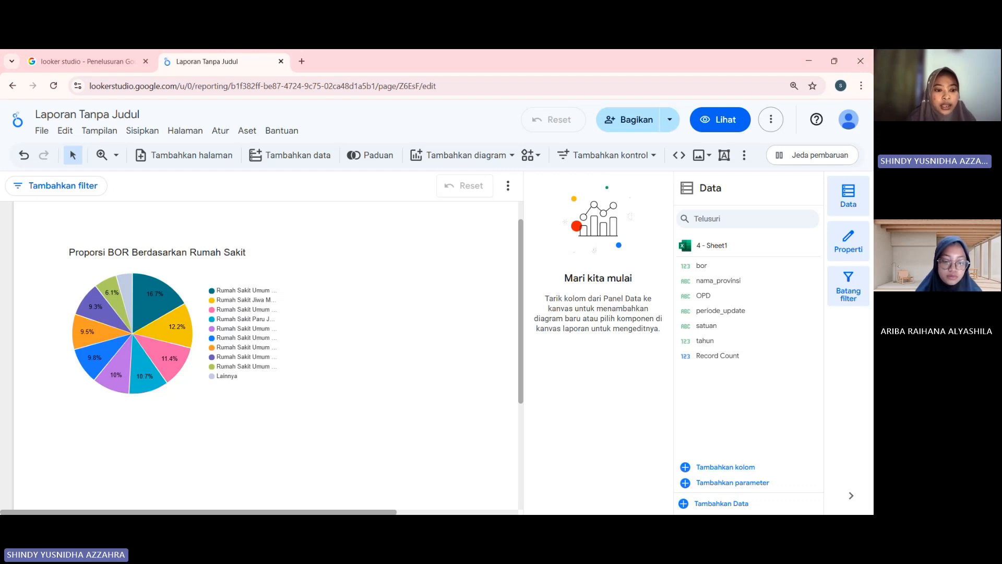
pyautogui.moveTo(178, 321)
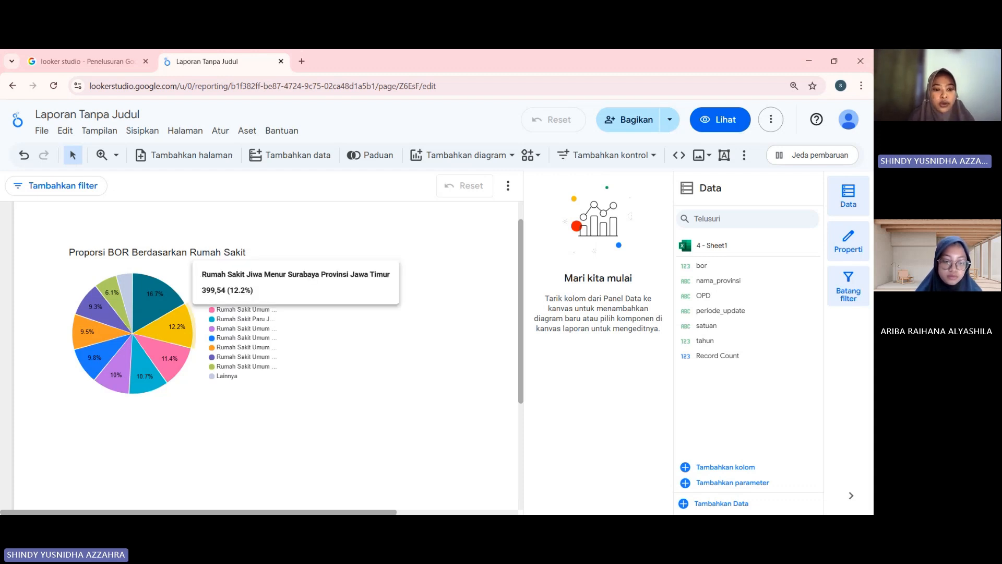
pyautogui.moveTo(177, 351)
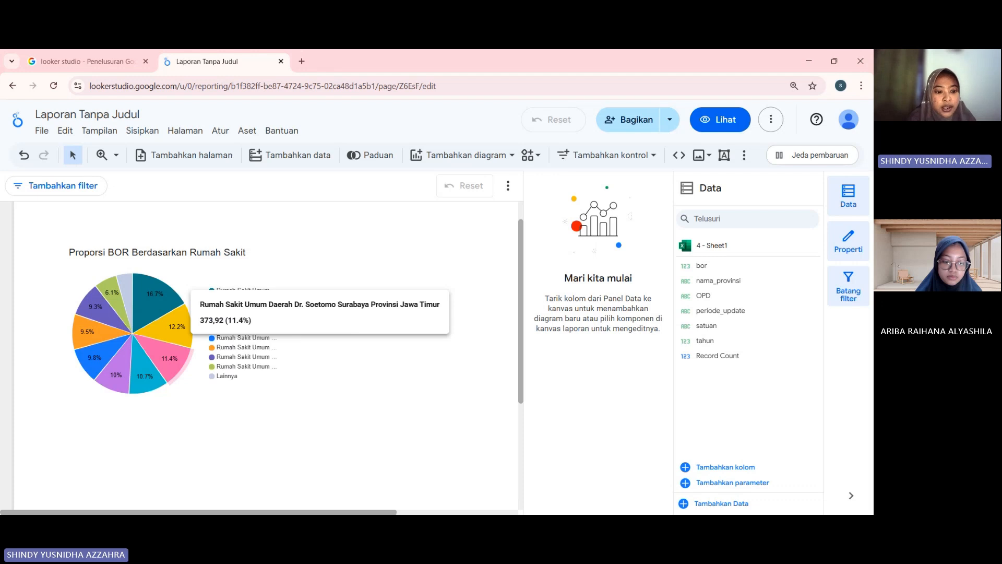
pyautogui.moveTo(141, 384)
pyautogui.moveTo(96, 361)
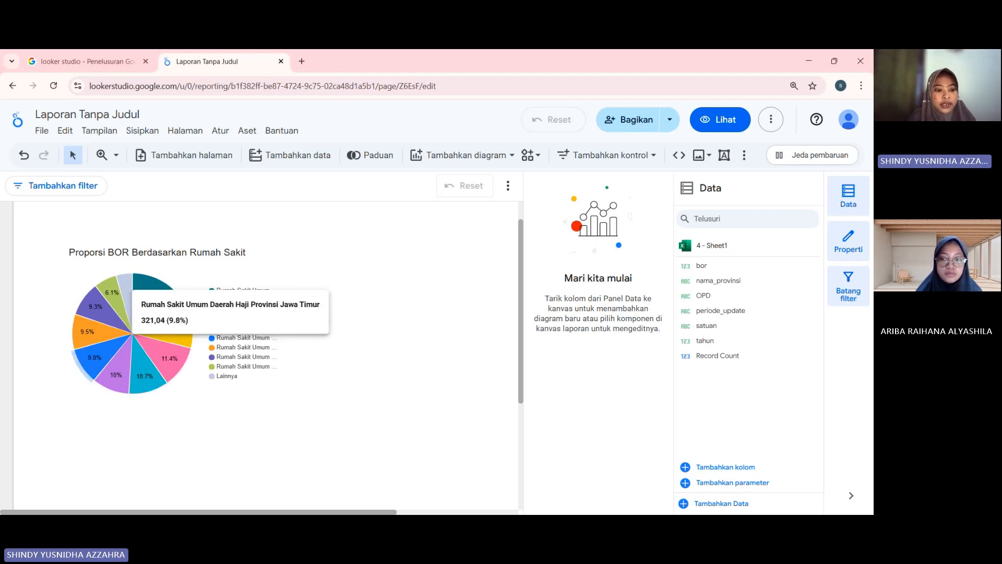
pyautogui.moveTo(86, 332)
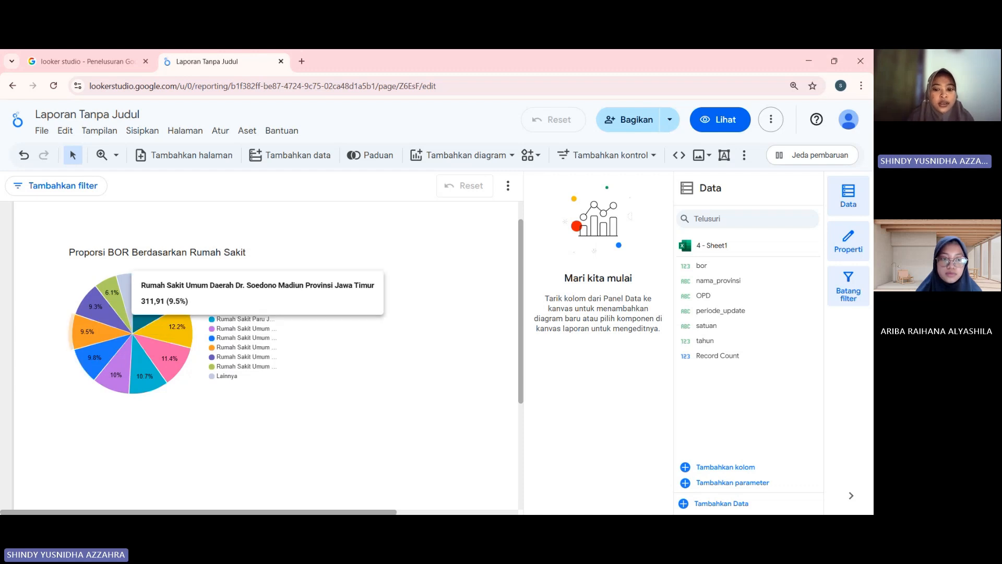
pyautogui.moveTo(96, 309)
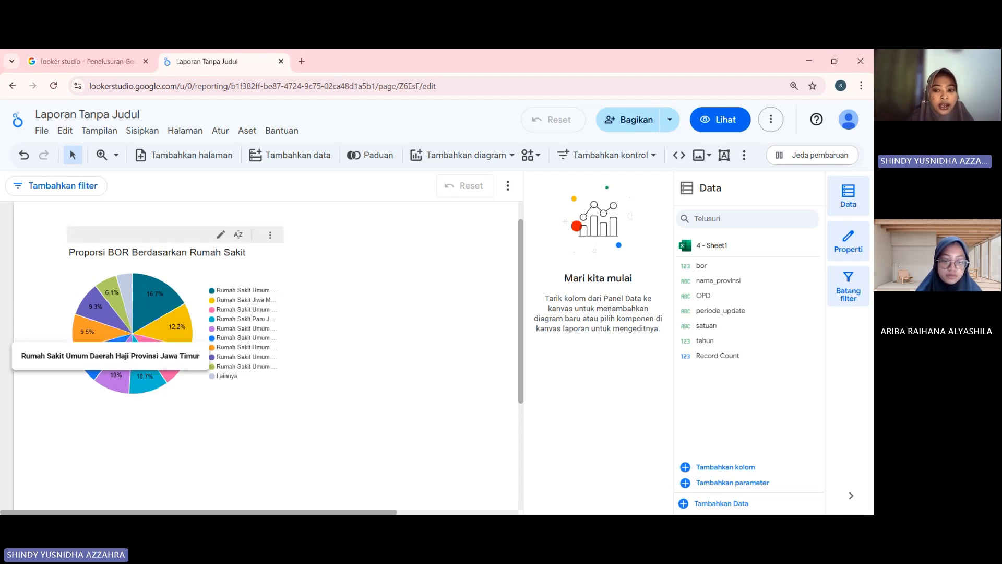
pyautogui.moveTo(112, 292)
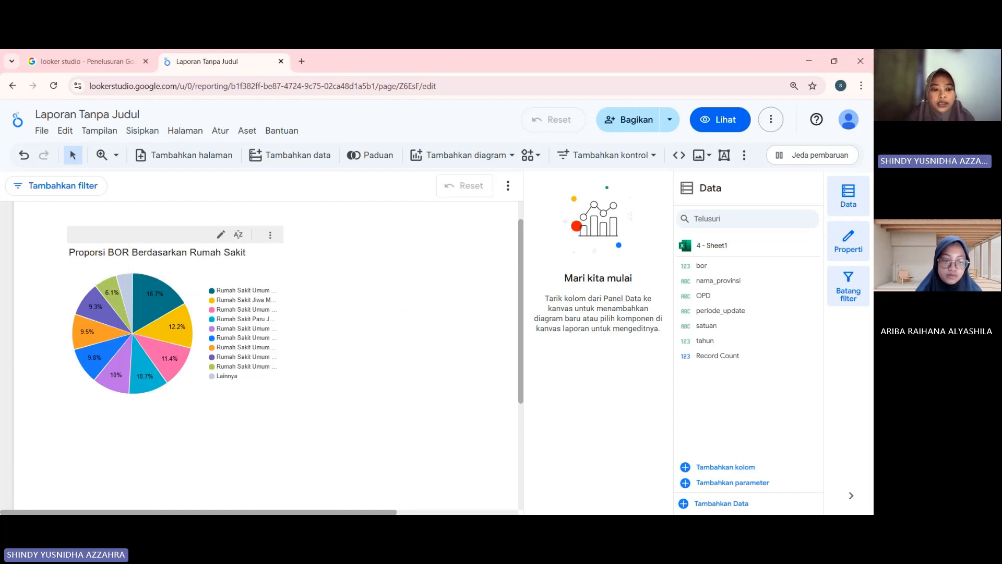
pyautogui.moveTo(130, 315)
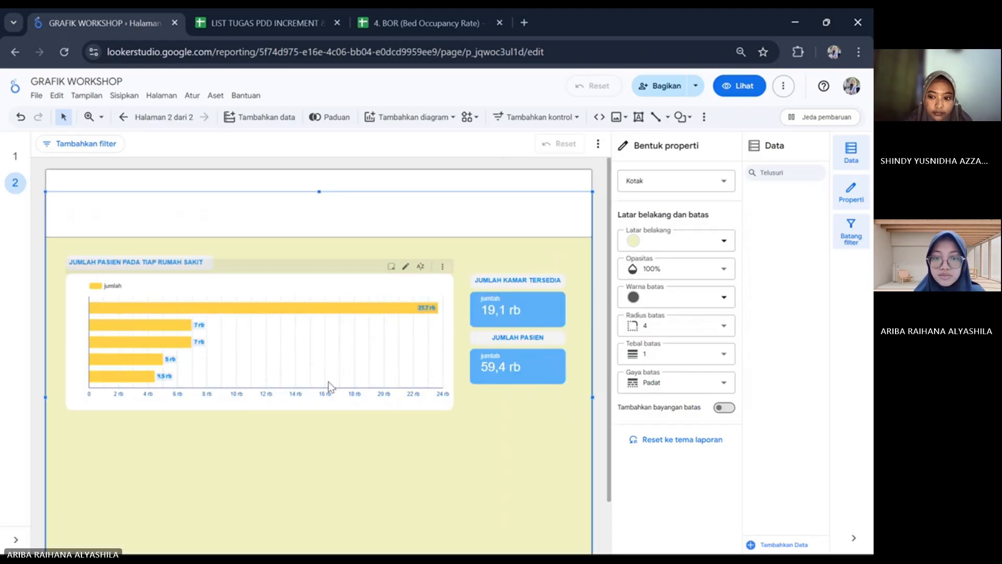
# In the GRAFIK WORKSHOP report, insert a vertical bar chart (Diagram batang vertikal) on page 2 below the horizontal patient-count chart.
pyautogui.click(328, 381)
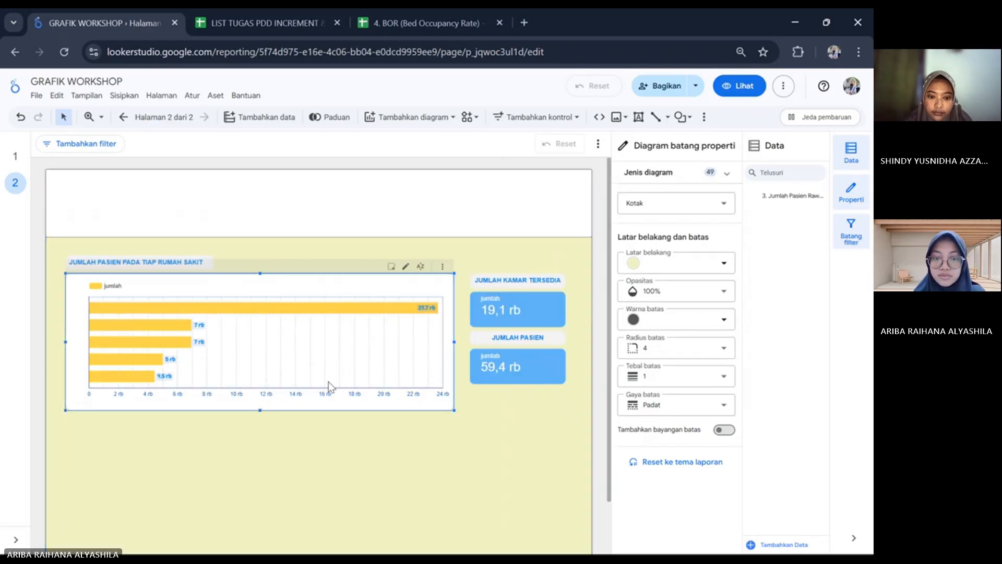
pyautogui.click(359, 439)
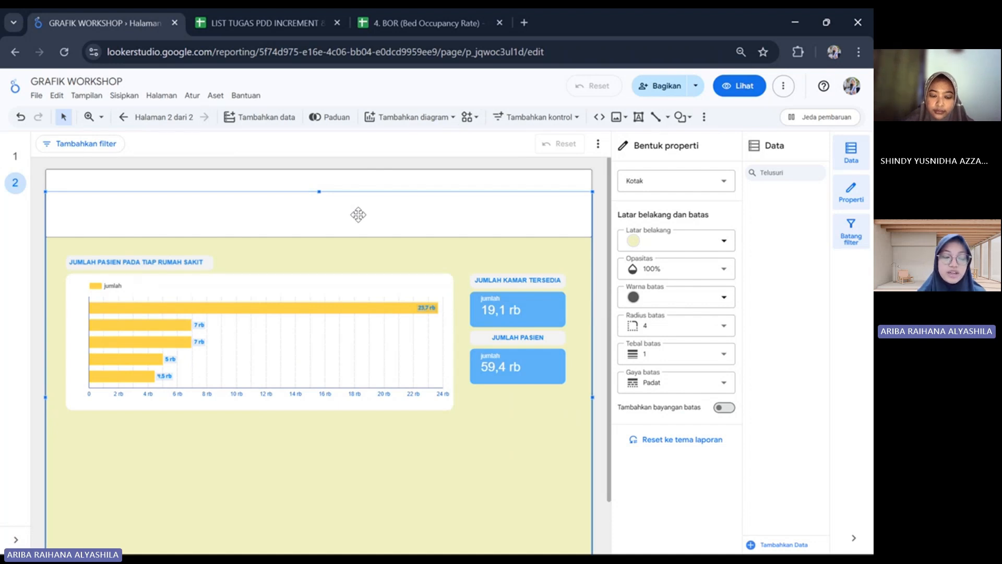
pyautogui.click(448, 117)
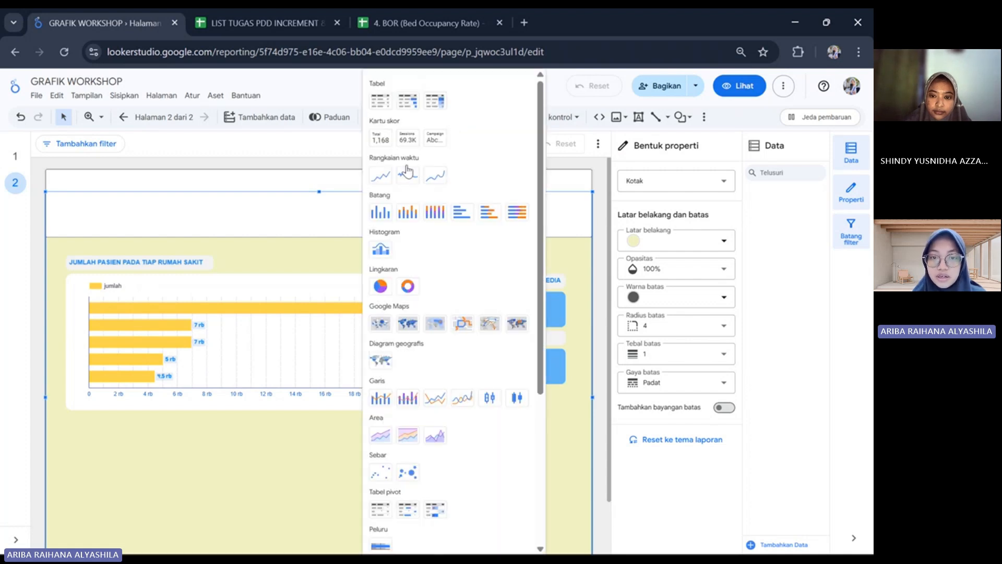
pyautogui.click(383, 216)
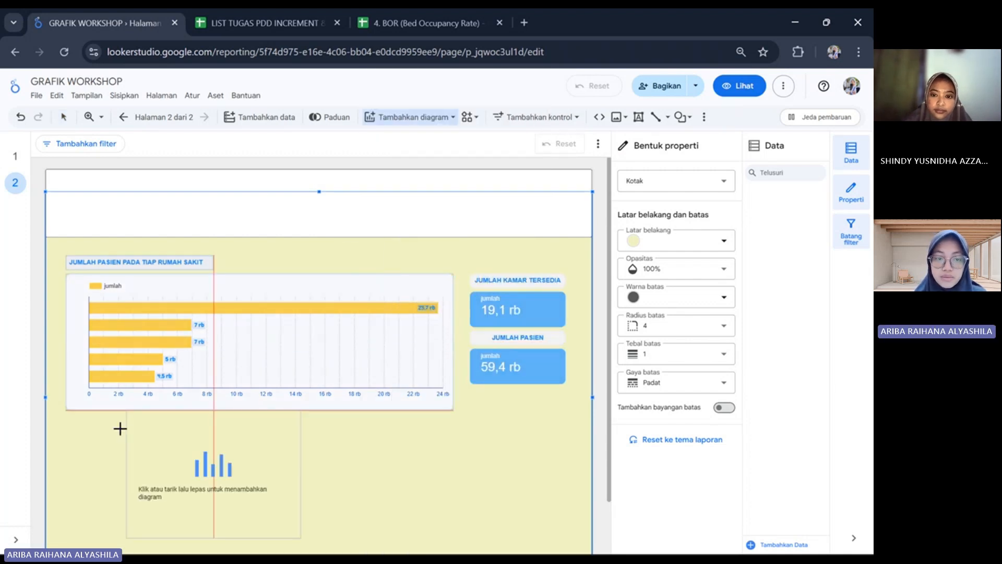
pyautogui.click(75, 435)
pyautogui.scroll(-1, 383, 481)
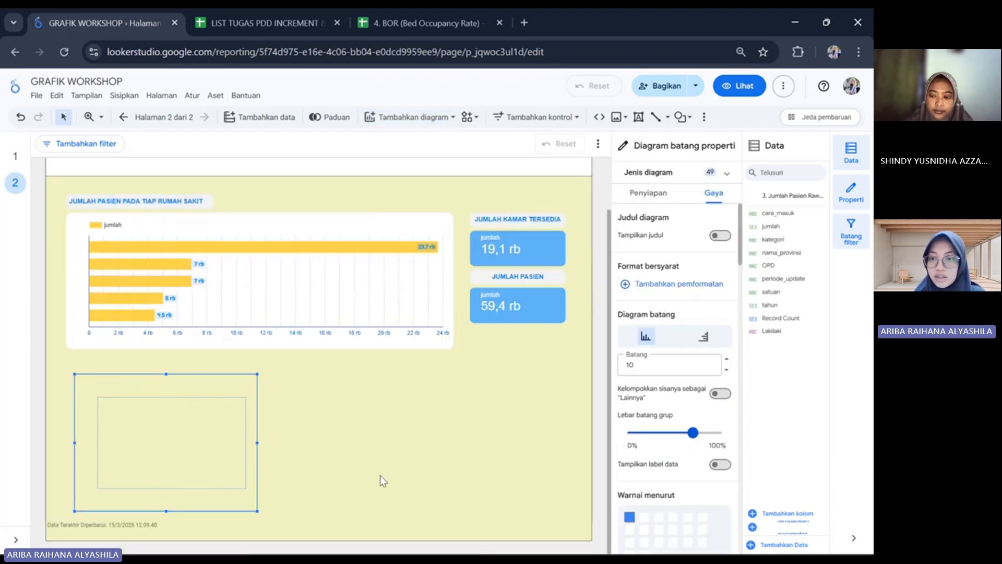
# Use the "3. Jumlah Pasien Rawat Inap Menurut" data source for the new bar chart and set its X-axis dimension to OPD.
pyautogui.click(648, 193)
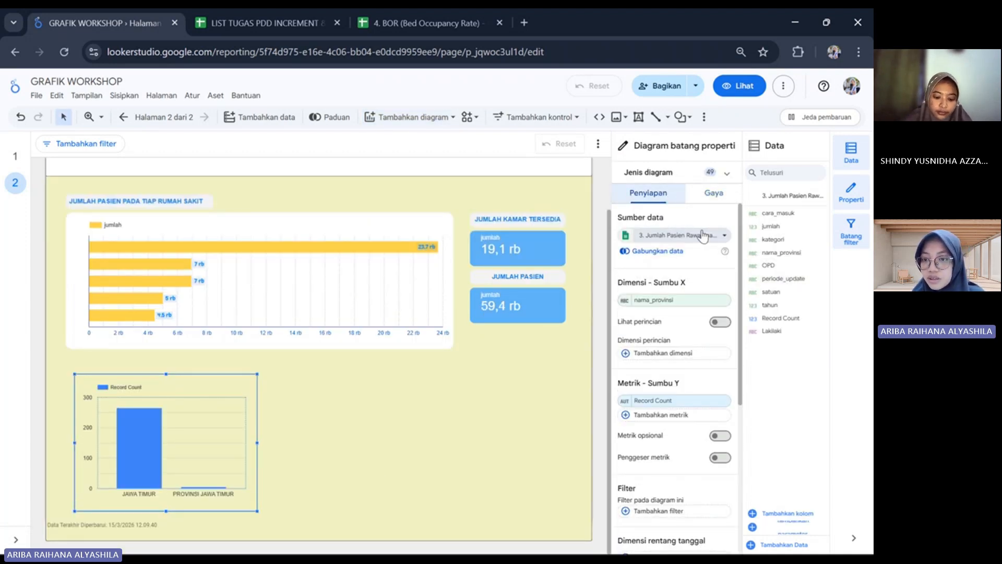
pyautogui.click(723, 236)
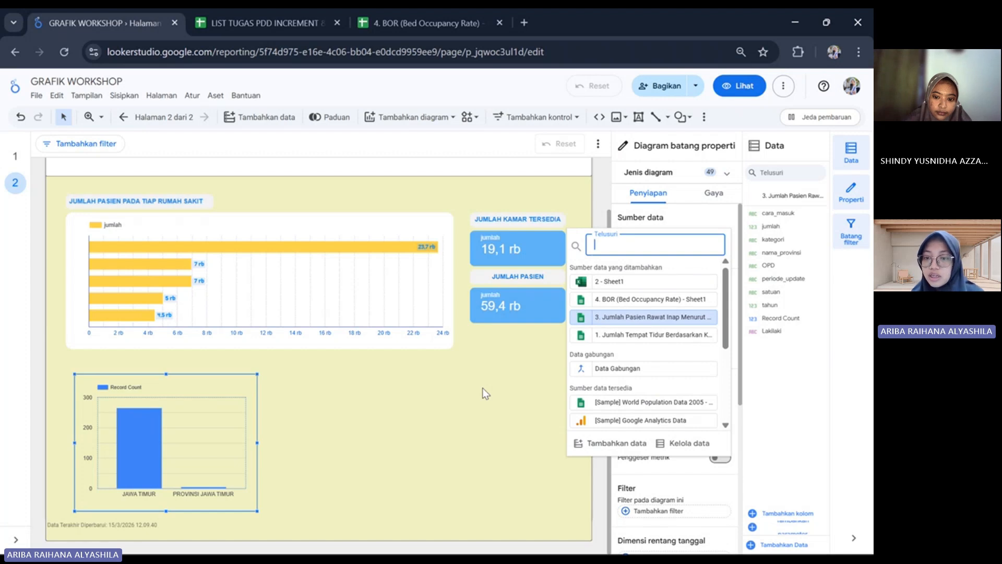
pyautogui.click(619, 320)
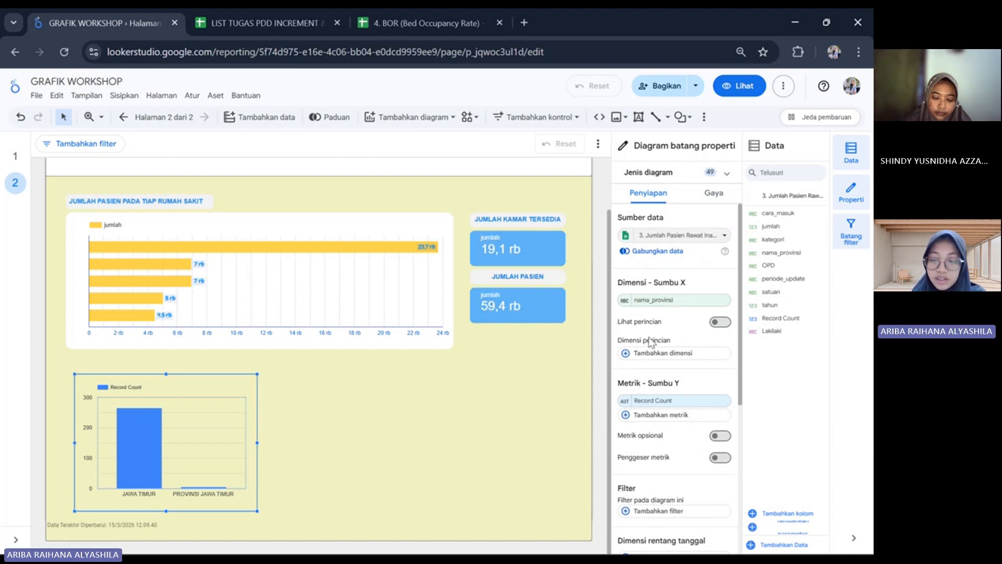
pyautogui.click(683, 302)
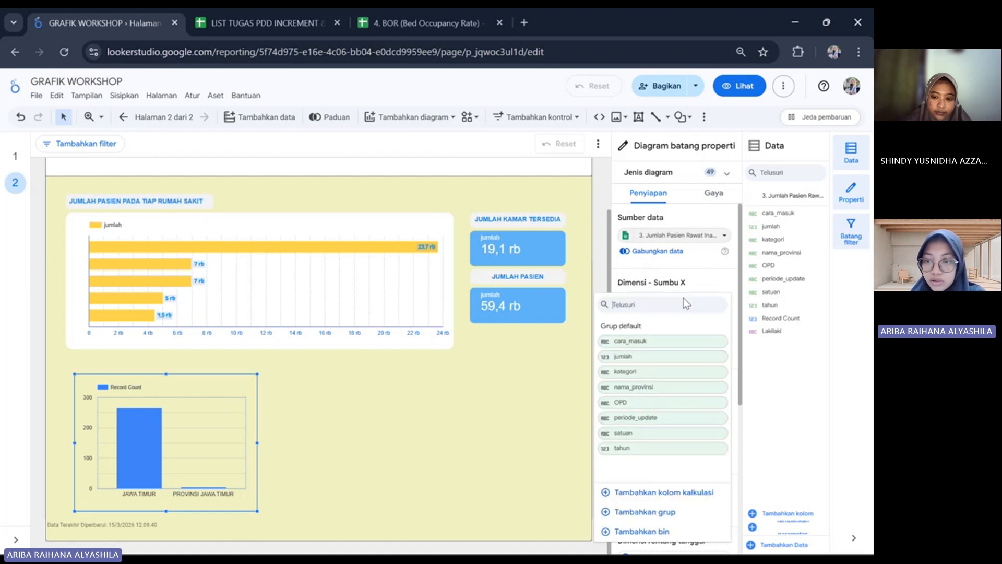
pyautogui.click(629, 411)
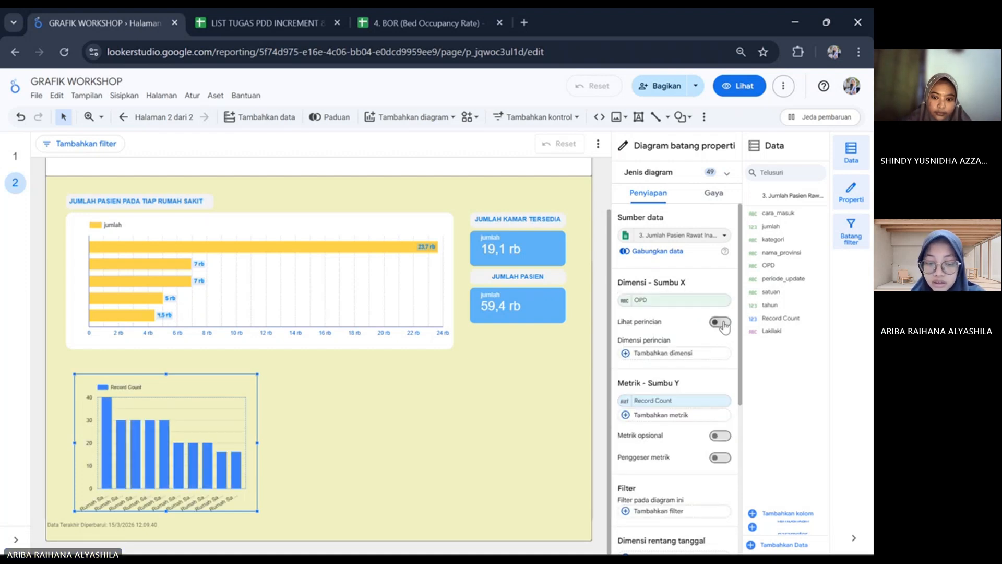
# Enable drill down (Lihat perincian) on the bar chart and add kategori as its second X-axis dimension.
pyautogui.click(721, 322)
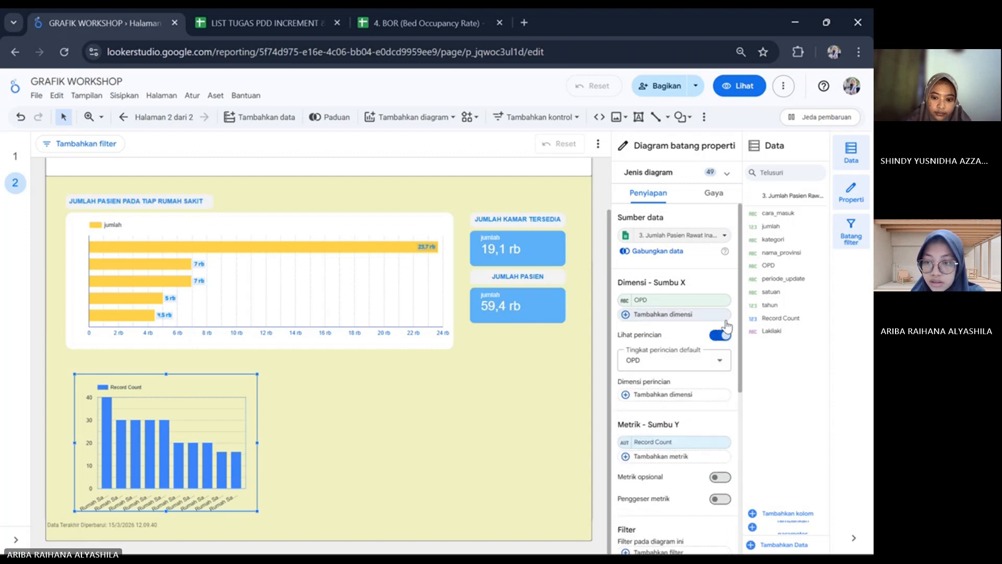
pyautogui.click(626, 316)
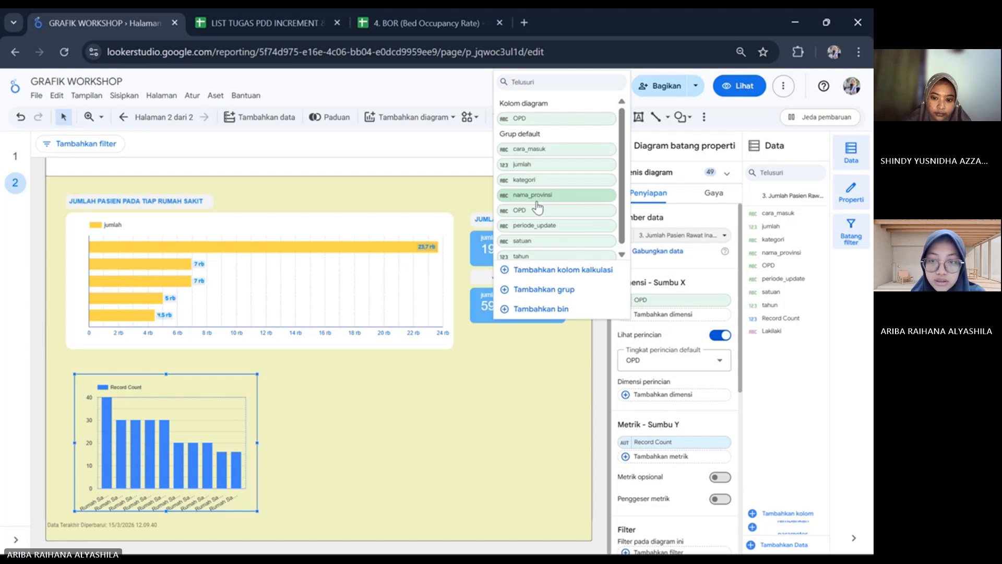
pyautogui.click(538, 179)
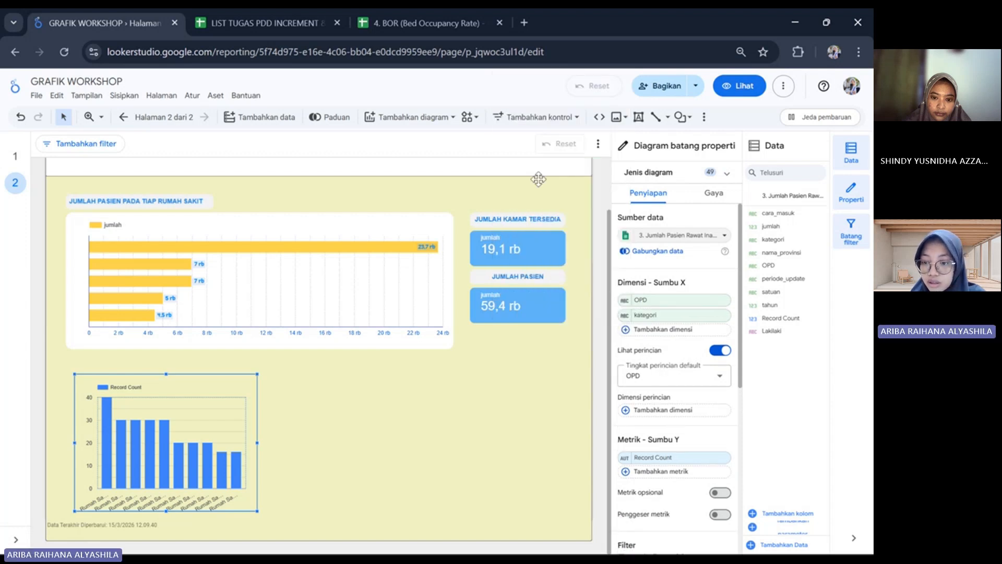
# Set the bar chart's breakdown dimension to kategori and its Y-axis metric to jumlah.
pyautogui.scroll(-1, 630, 420)
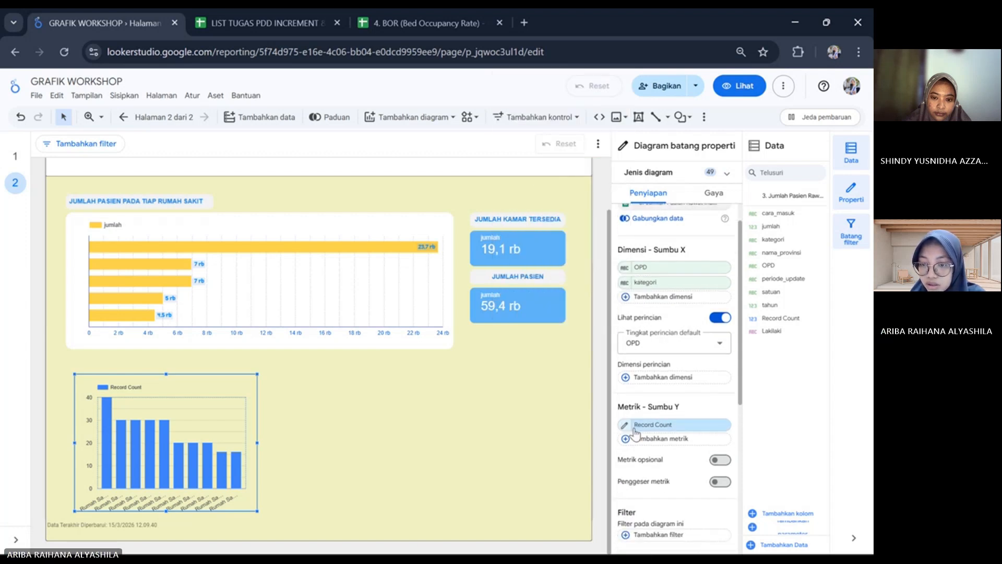
pyautogui.click(632, 384)
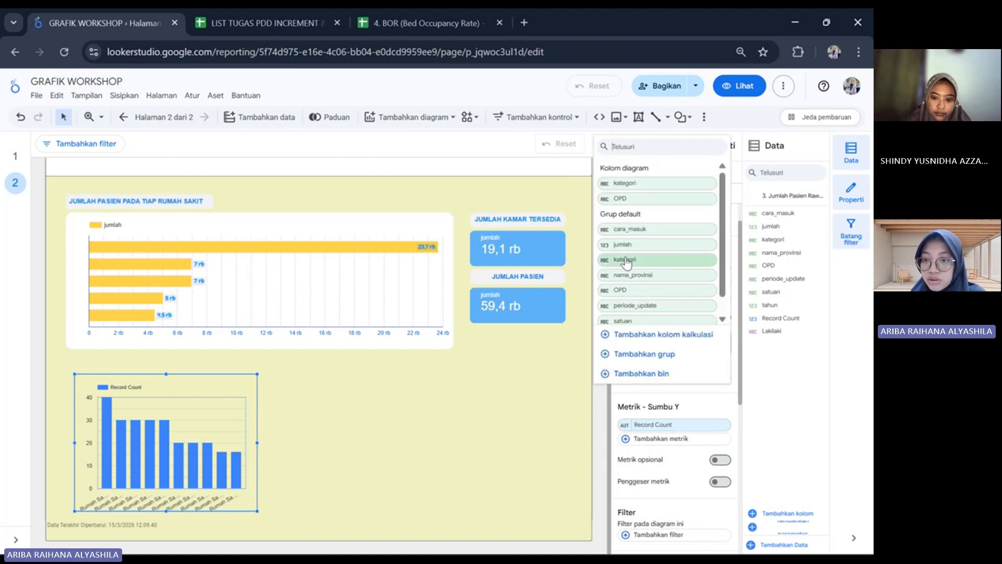
pyautogui.click(625, 261)
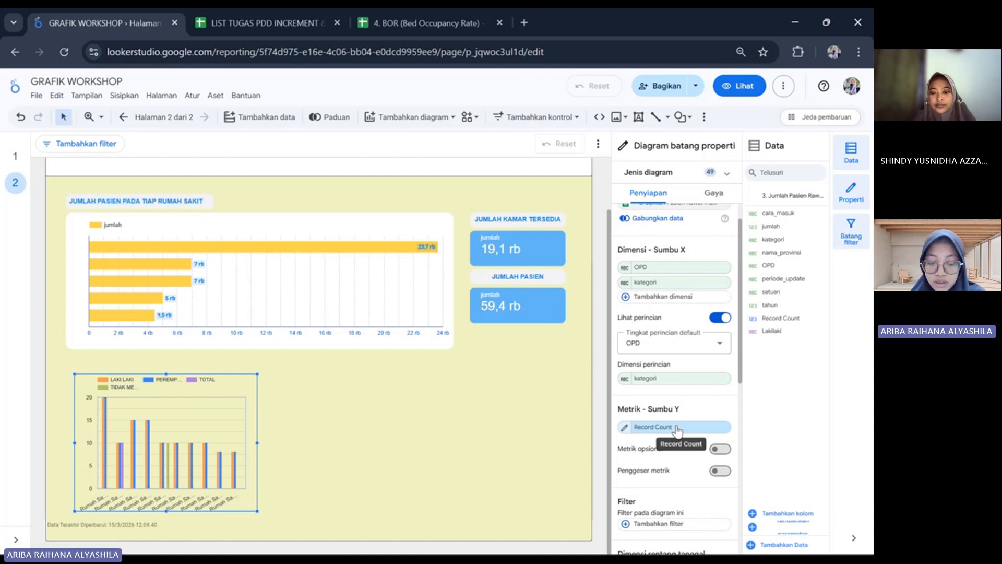
pyautogui.click(677, 428)
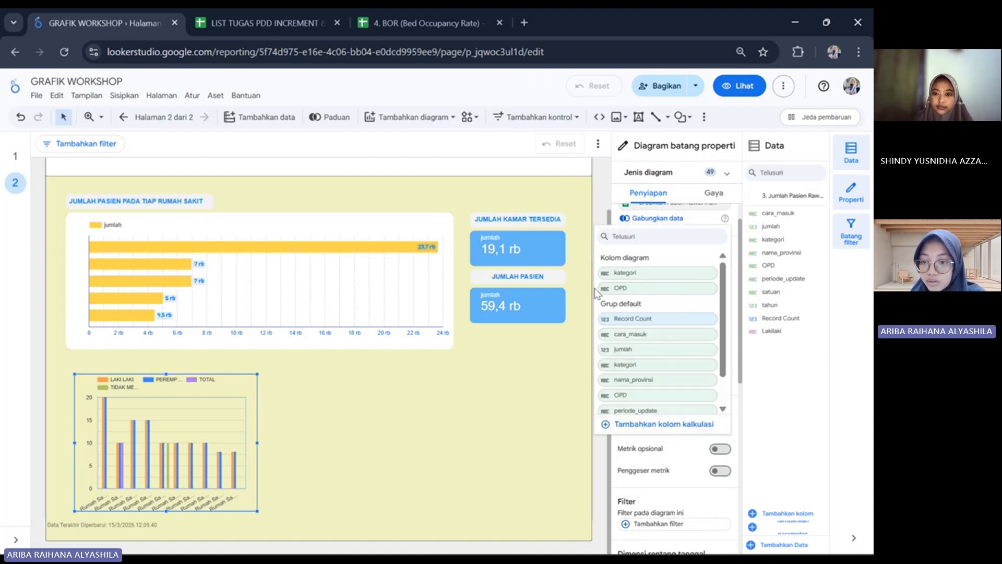
pyautogui.click(632, 349)
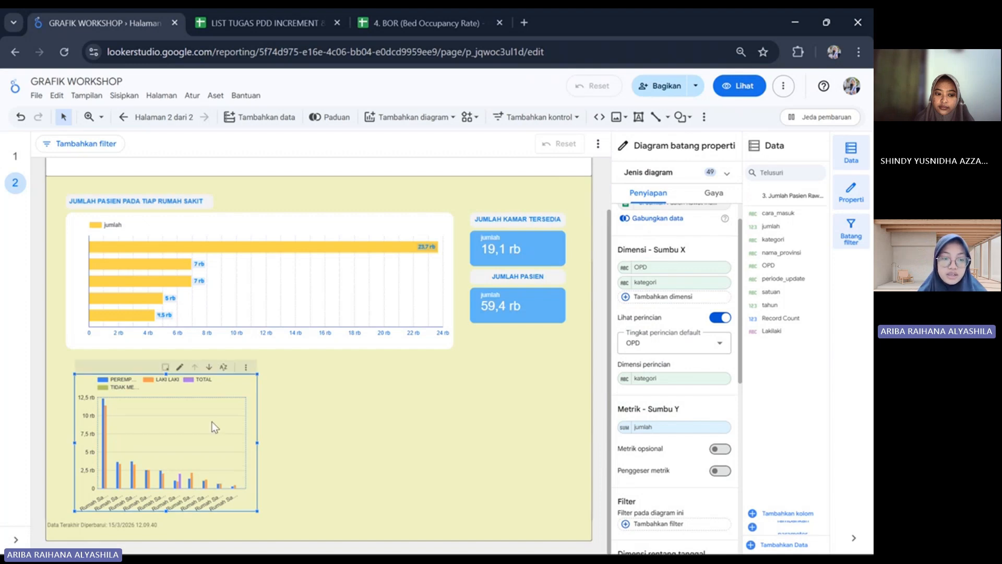
# Move the new bar chart slightly down and to the right, leaving more space below the horizontal chart.
pyautogui.scroll(3, 226, 424)
pyautogui.hscroll(-2, 227, 424)
pyautogui.scroll(-1, 226, 424)
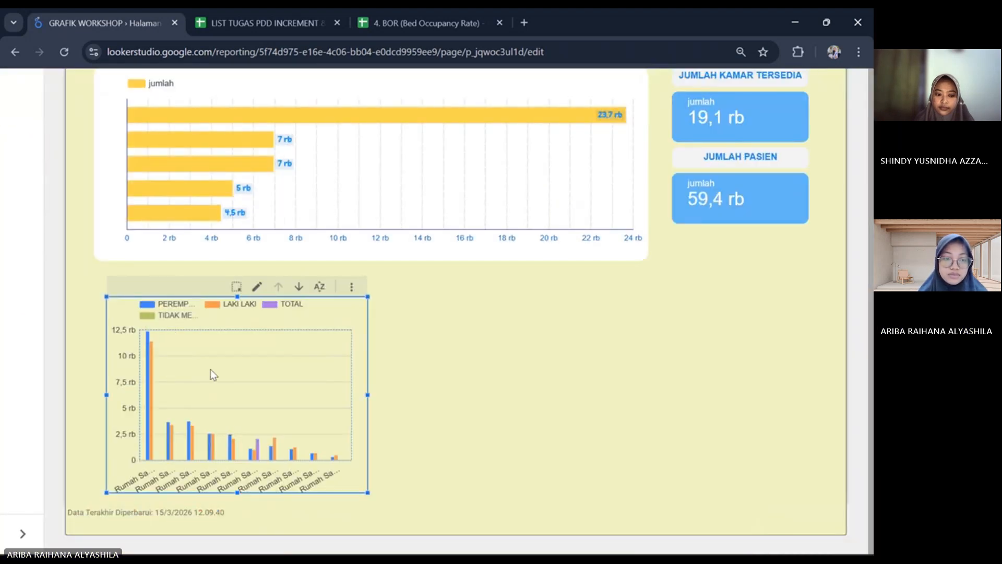
pyautogui.moveTo(283, 369); pyautogui.dragTo(296, 390)
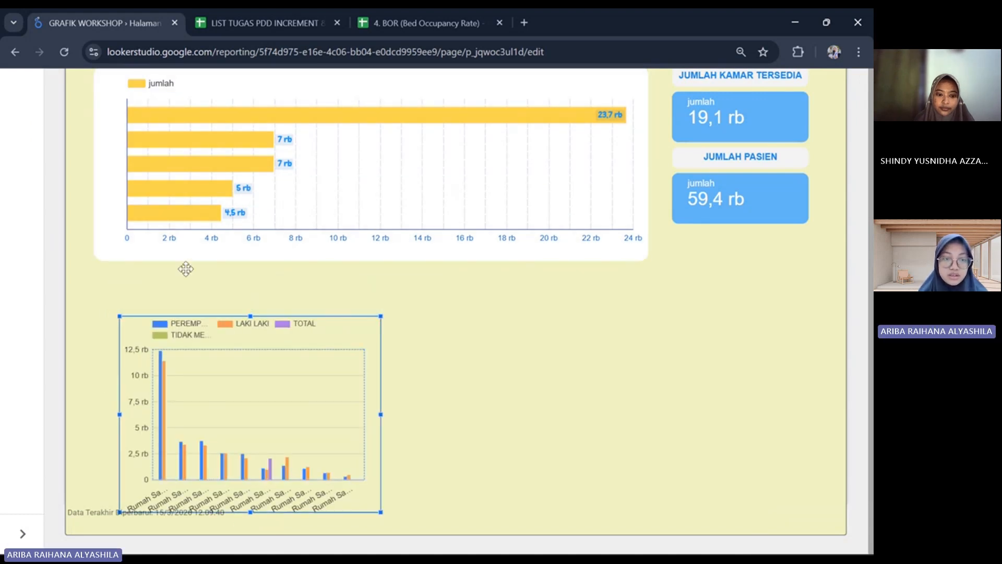
pyautogui.scroll(1, 372, 263)
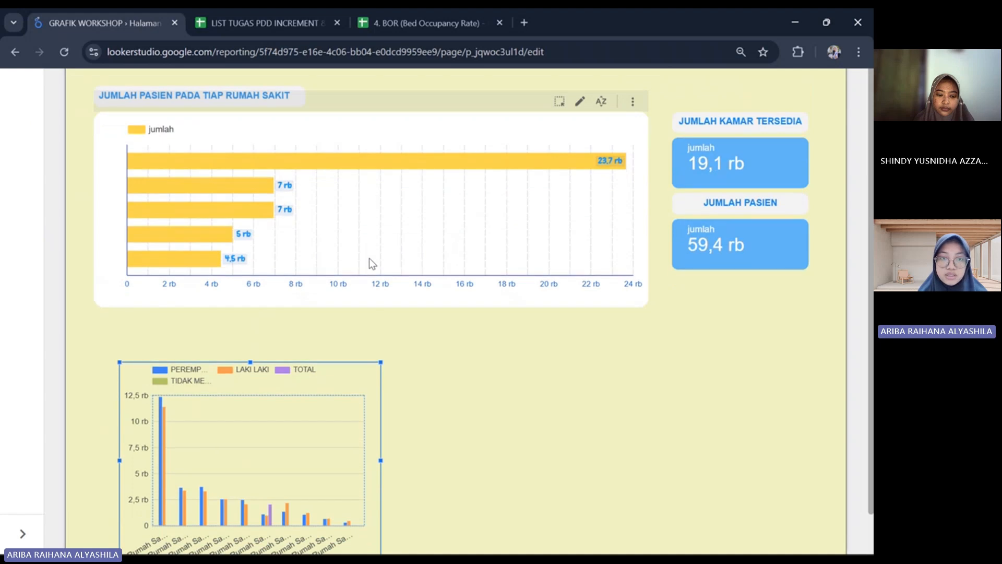
pyautogui.scroll(-3, 372, 263)
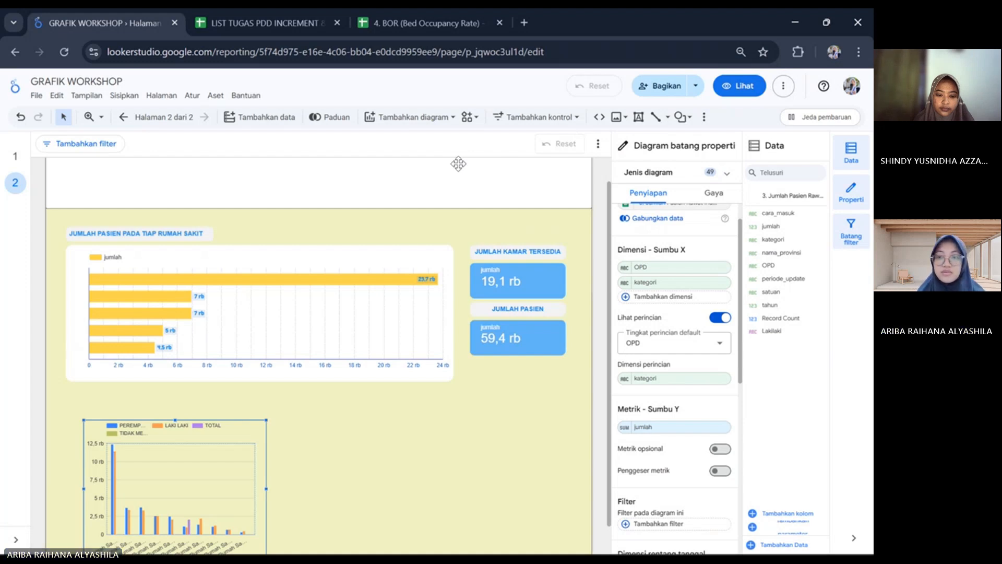
pyautogui.click(690, 121)
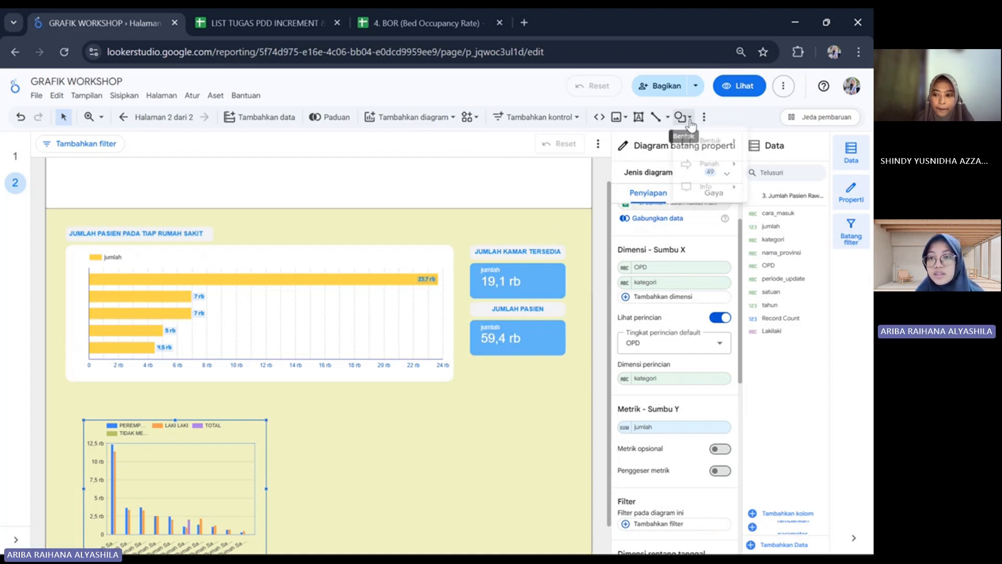
pyautogui.moveTo(731, 143)
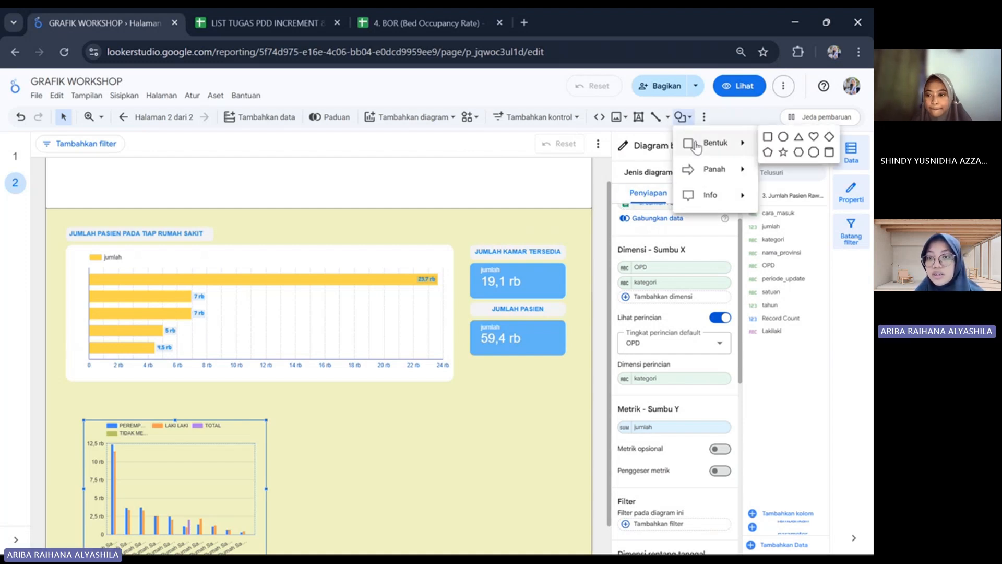
pyautogui.click(767, 136)
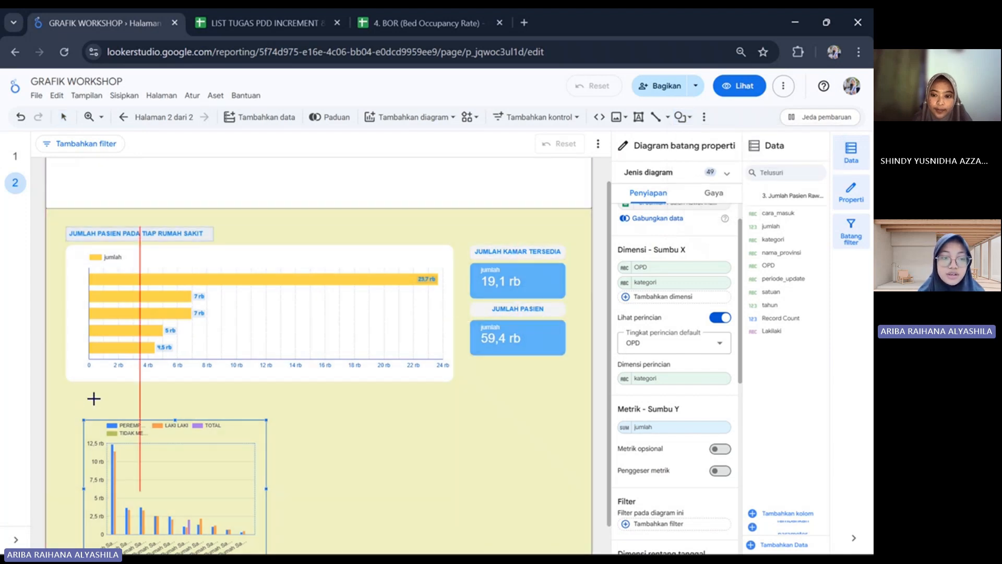
pyautogui.moveTo(81, 400); pyautogui.dragTo(270, 416)
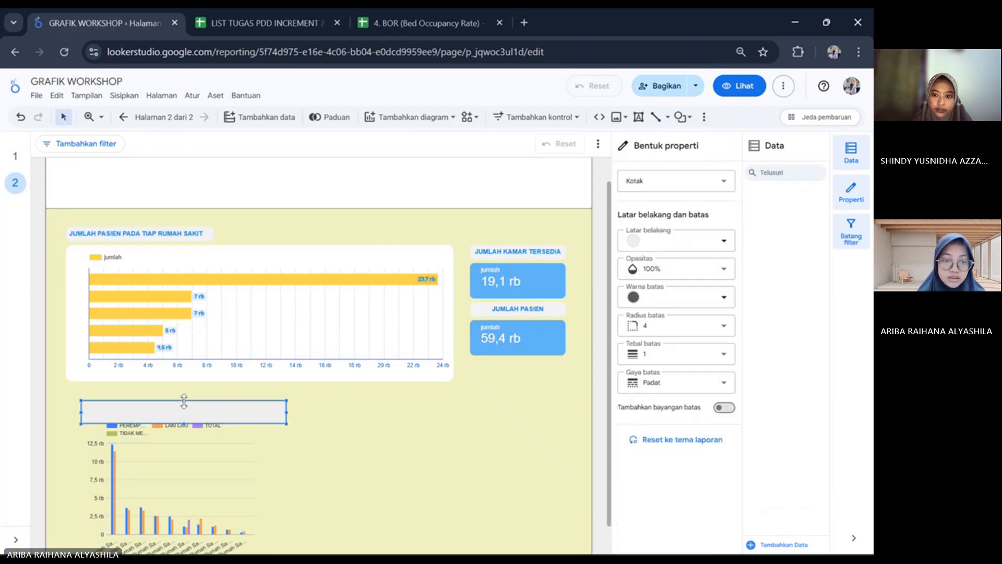
pyautogui.moveTo(184, 401); pyautogui.dragTo(184, 396)
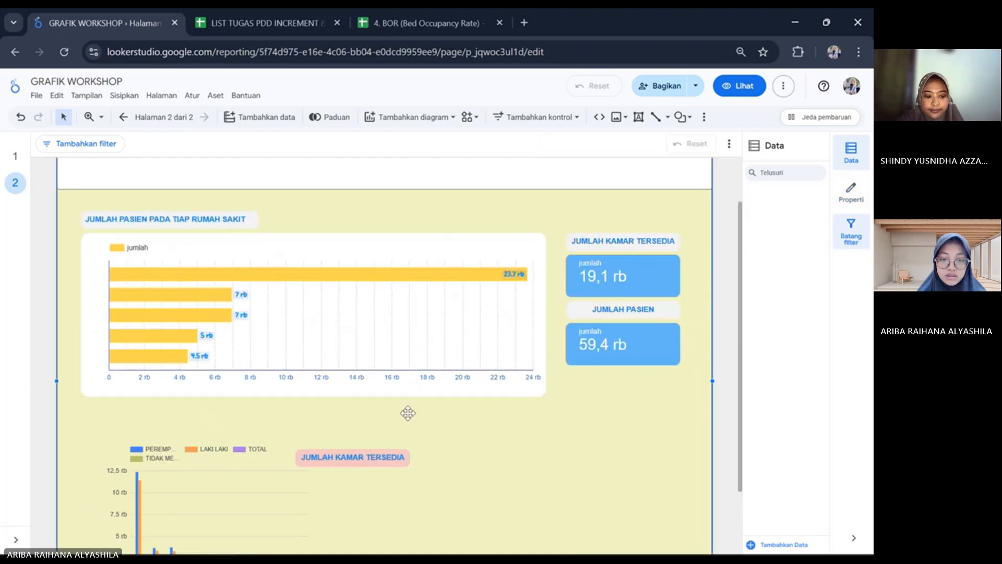
# Place the copied title box above the vertical bar chart and change its text to "JUMALH PASIEN RAWAT INAP BERDASARKAN OPD DAN JENIS KELAMIN".
pyautogui.moveTo(408, 414); pyautogui.dragTo(191, 431)
pyautogui.hotkey('ctrl', 'z')
pyautogui.doubleClick(192, 431)
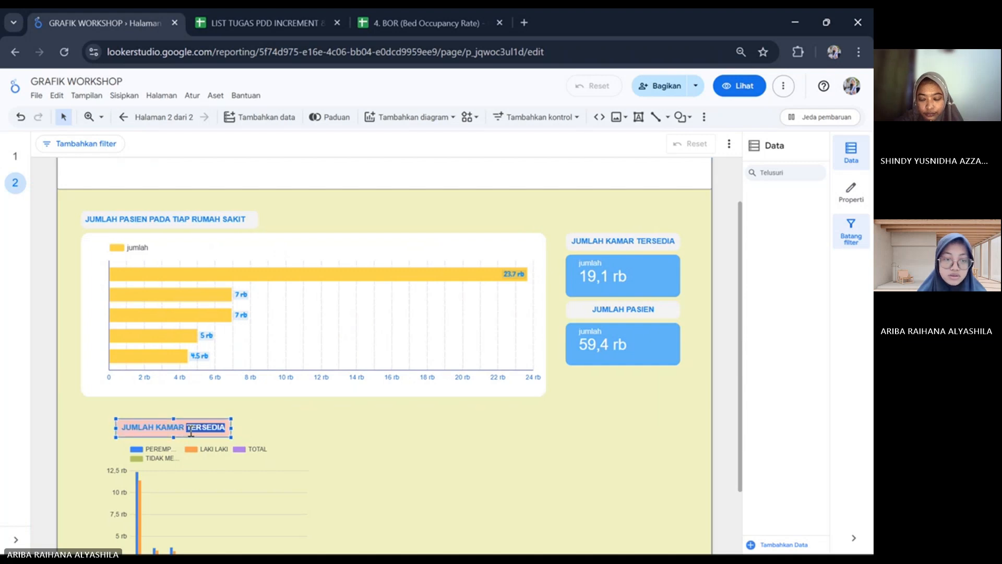
pyautogui.hotkey('ctrl', 'a')
pyautogui.press('BackSpace')
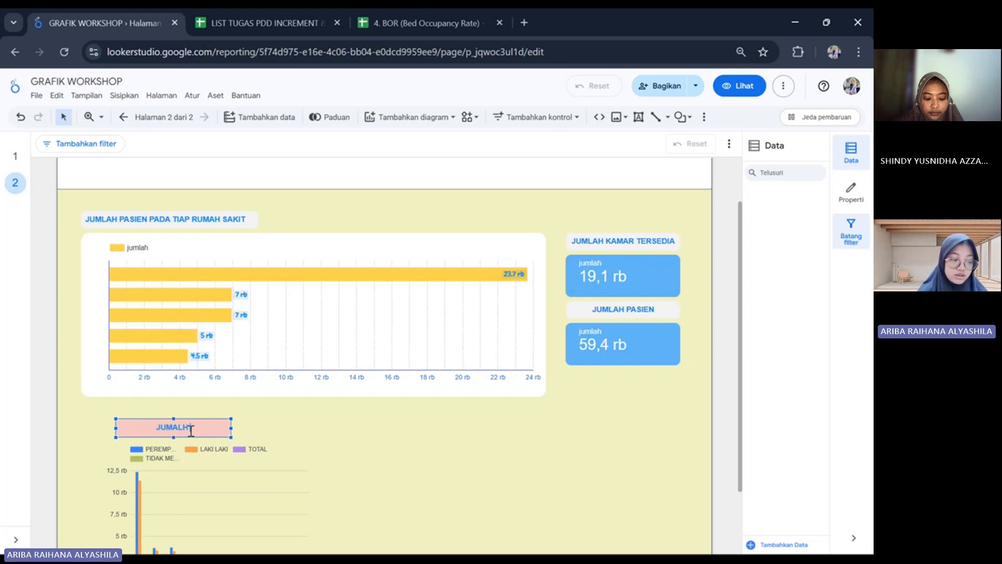
pyautogui.write('JUMALH PASIEN')
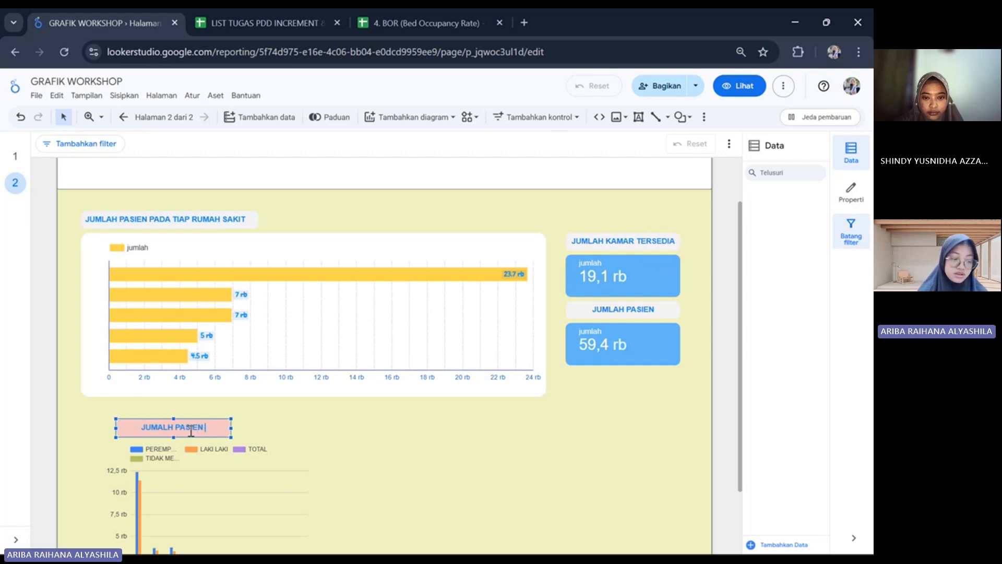
pyautogui.write(' RAWAT')
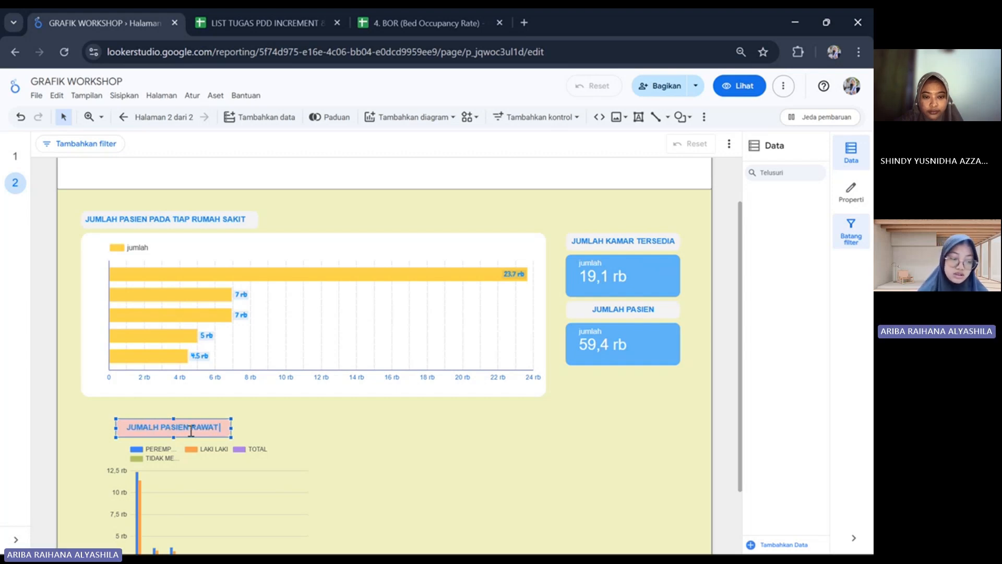
pyautogui.write(' INAP')
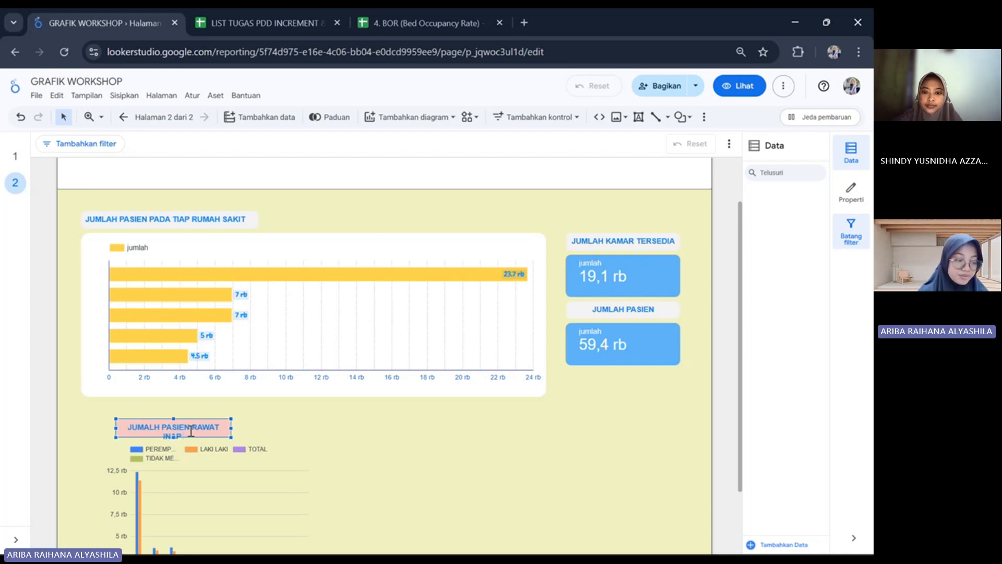
pyautogui.write(' BERDAS')
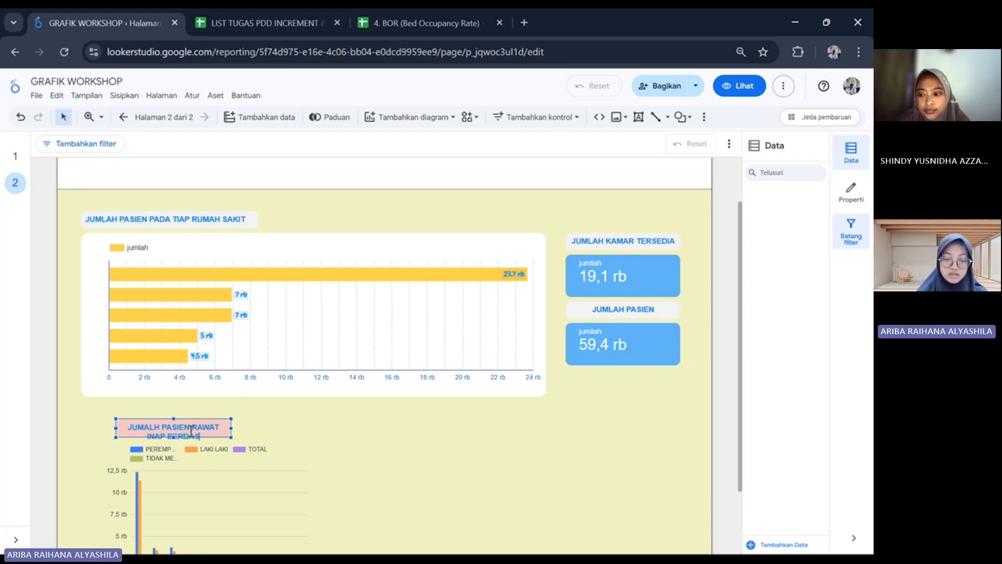
pyautogui.write('ARKAN')
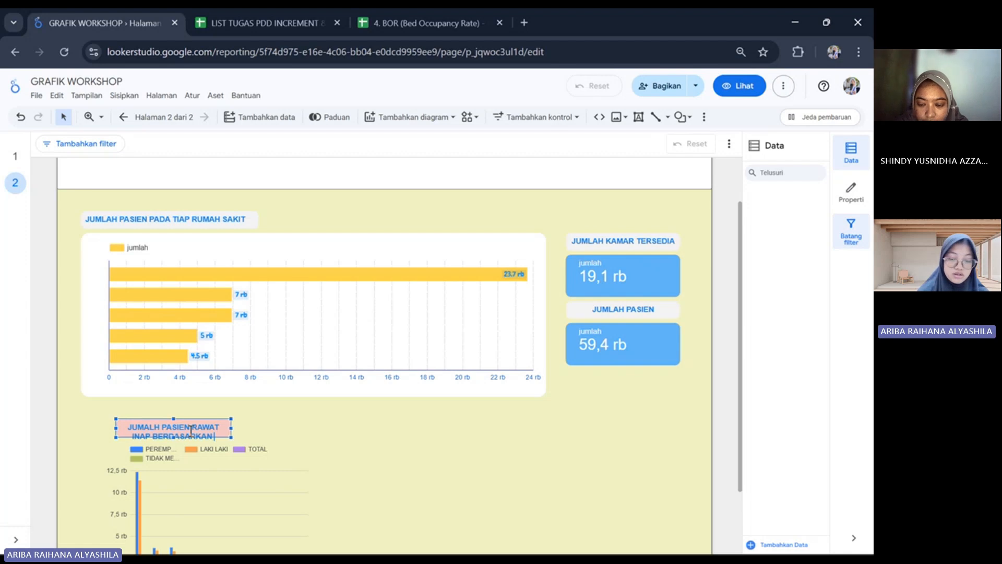
pyautogui.write(' OPD')
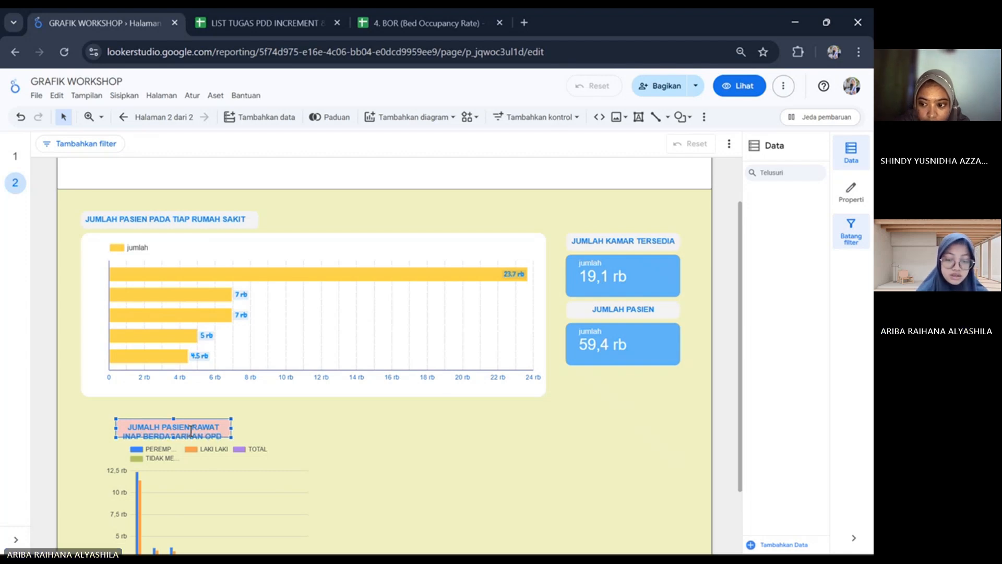
pyautogui.write(' DAN JENIS')
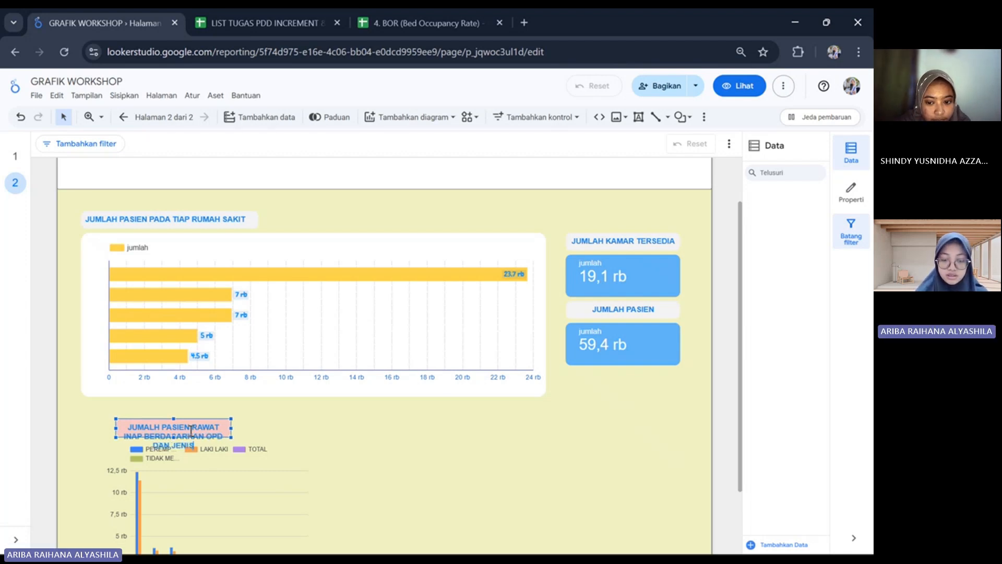
pyautogui.write(' KELAMI')
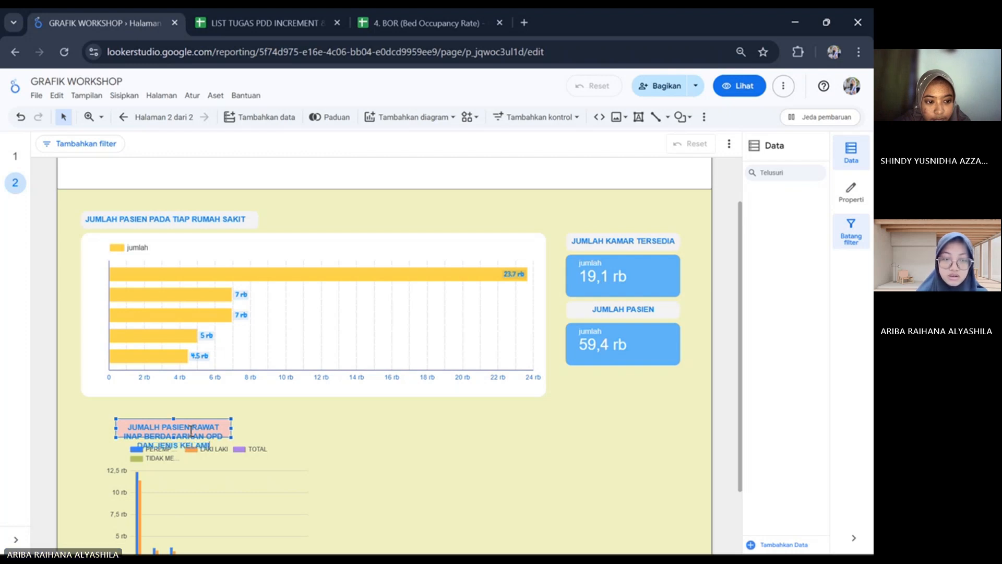
pyautogui.write('N')
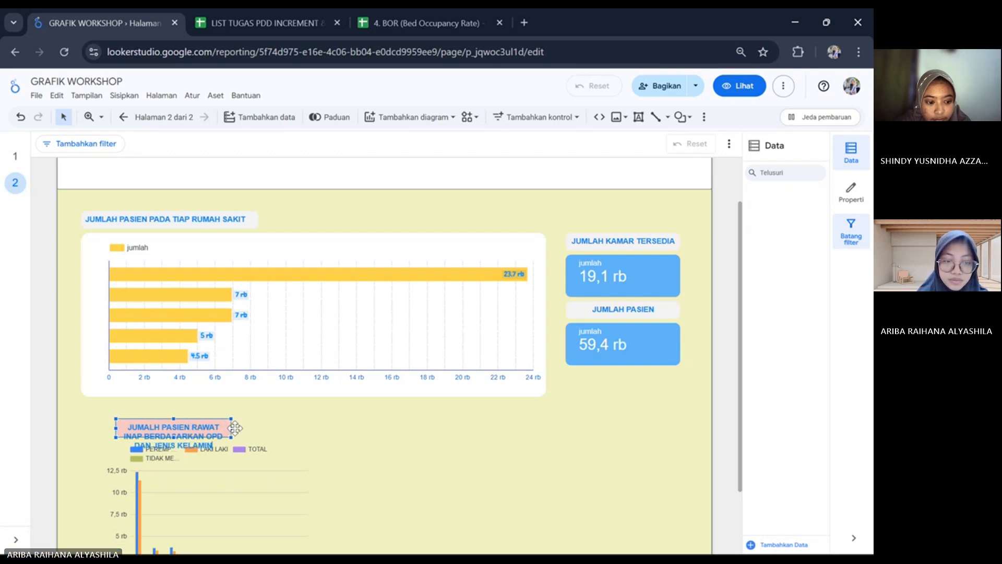
# Enlarge the new title box to fit its text on two lines and set its font color to teal.
pyautogui.moveTo(233, 428); pyautogui.dragTo(293, 428)
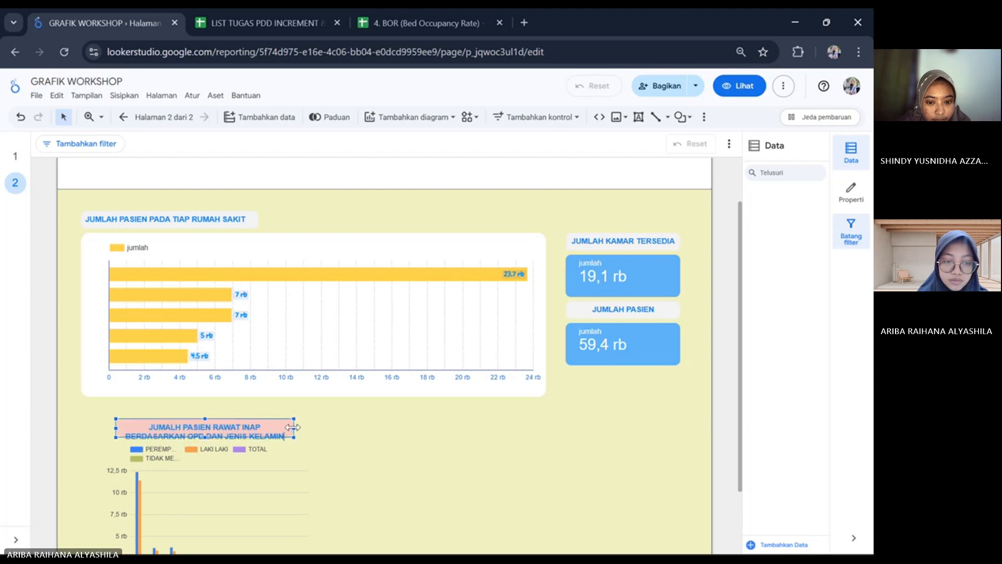
pyautogui.moveTo(204, 417); pyautogui.dragTo(206, 407)
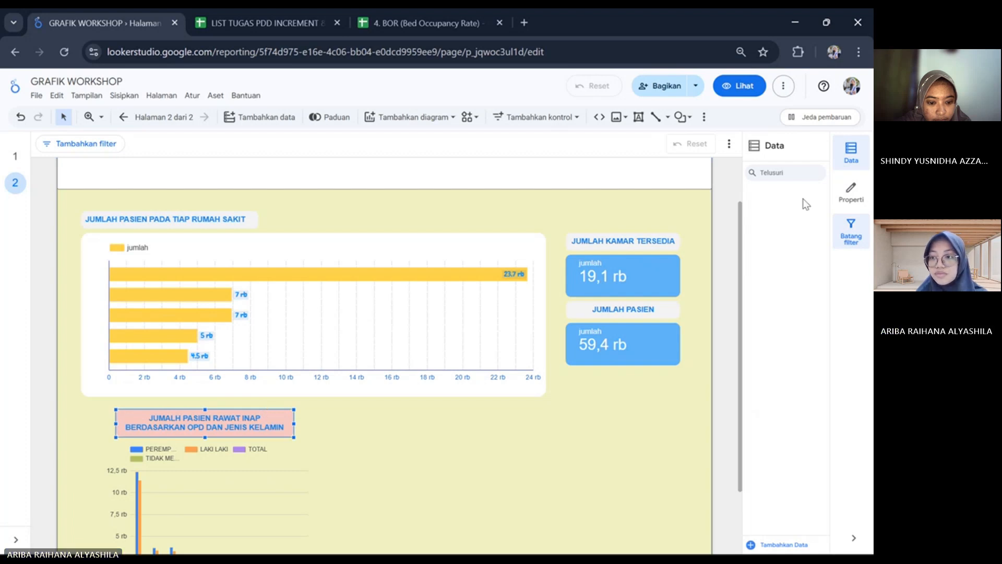
pyautogui.click(851, 192)
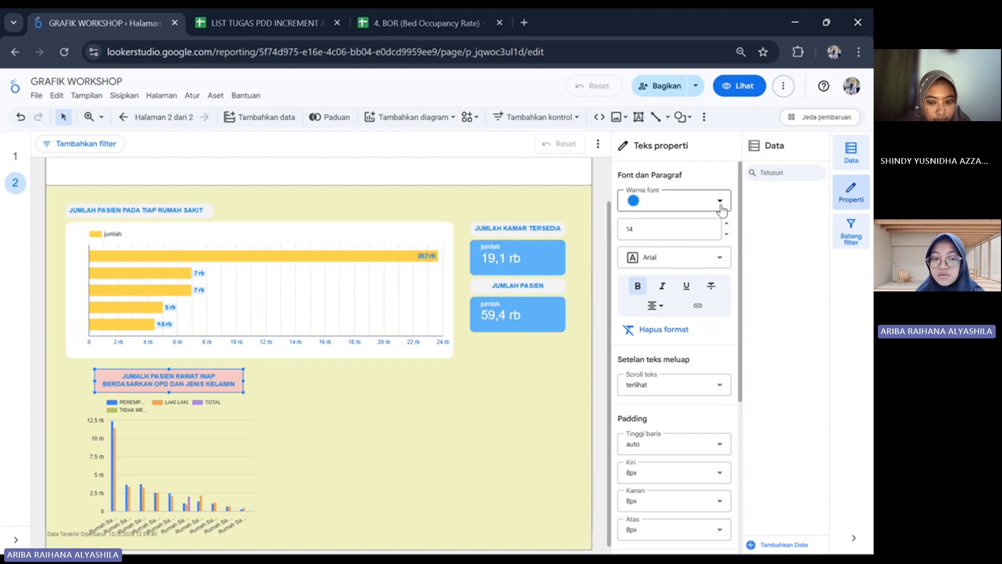
pyautogui.click(720, 204)
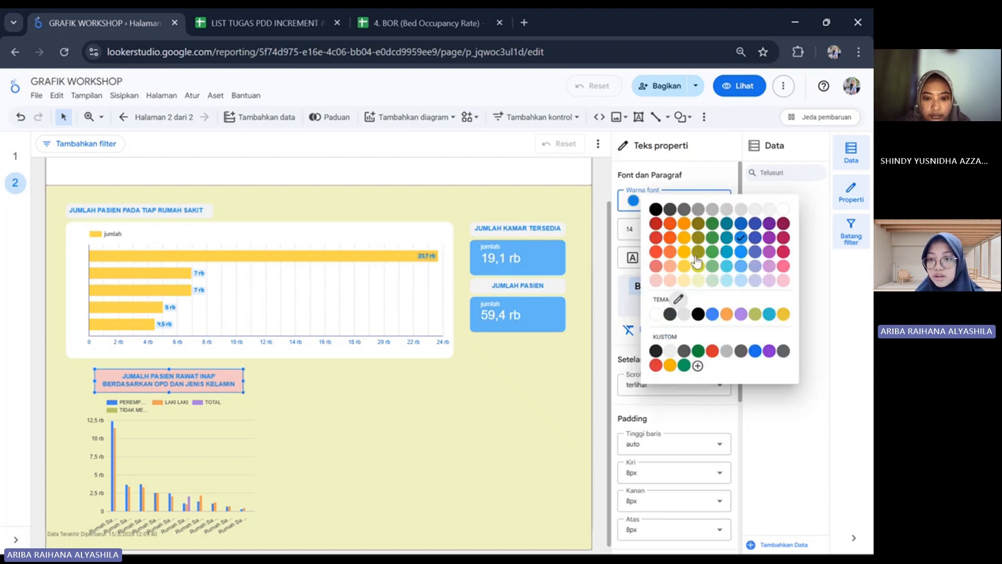
pyautogui.click(728, 254)
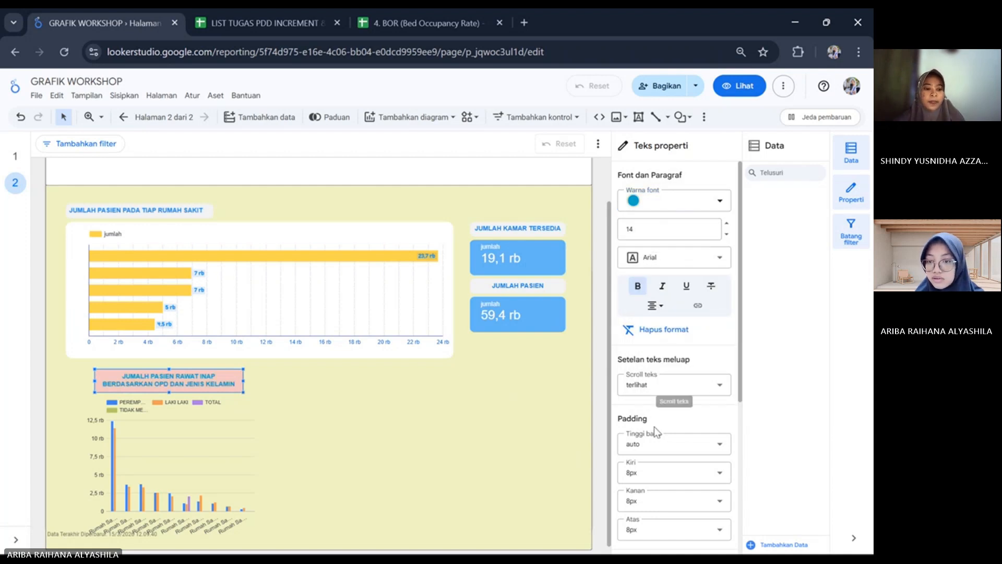
# Set the background of the title box above the vertical bar chart to light cyan.
pyautogui.scroll(-1, 653, 427)
pyautogui.scroll(-4, 654, 427)
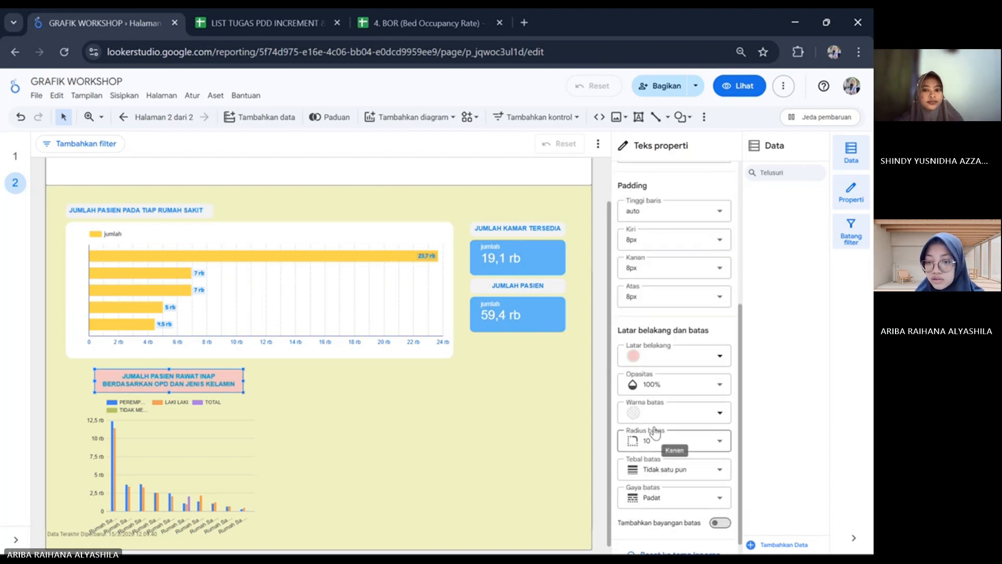
pyautogui.click(720, 357)
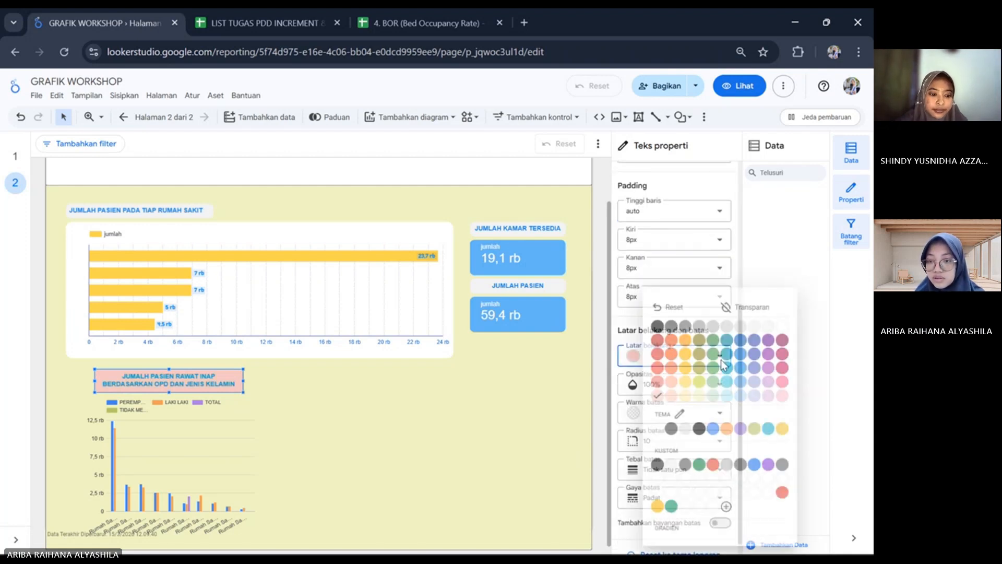
pyautogui.click(689, 359)
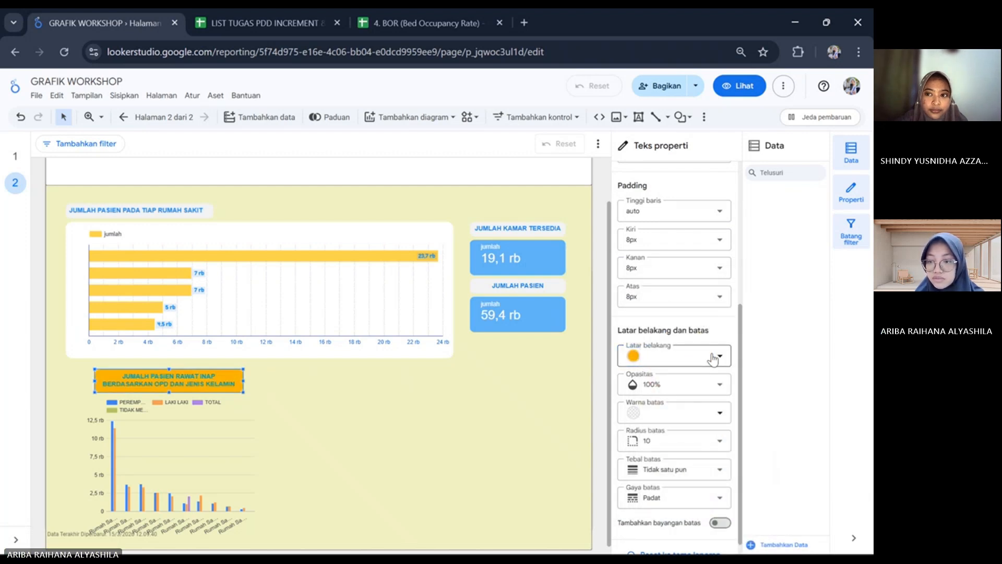
pyautogui.click(715, 357)
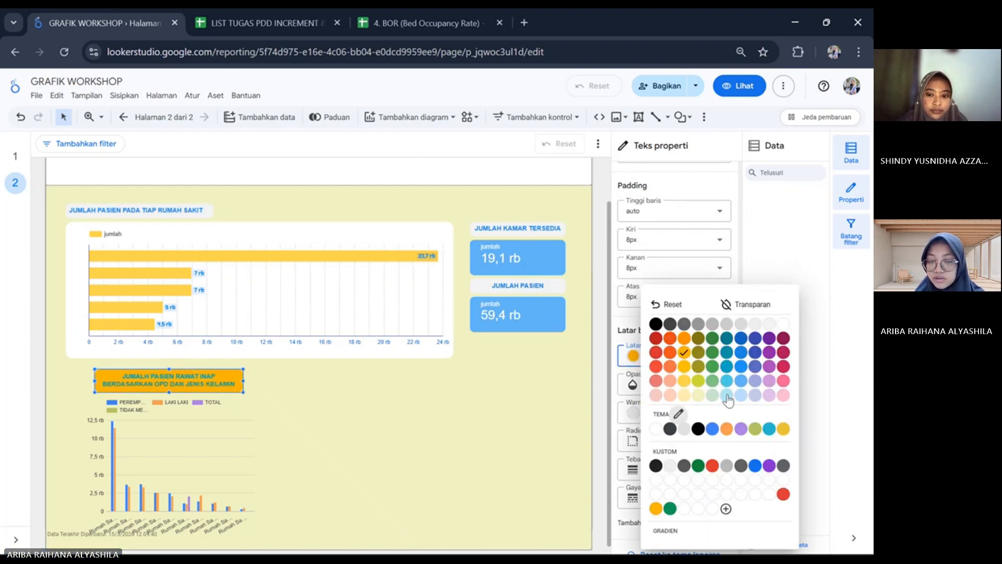
pyautogui.click(726, 380)
pyautogui.click(476, 408)
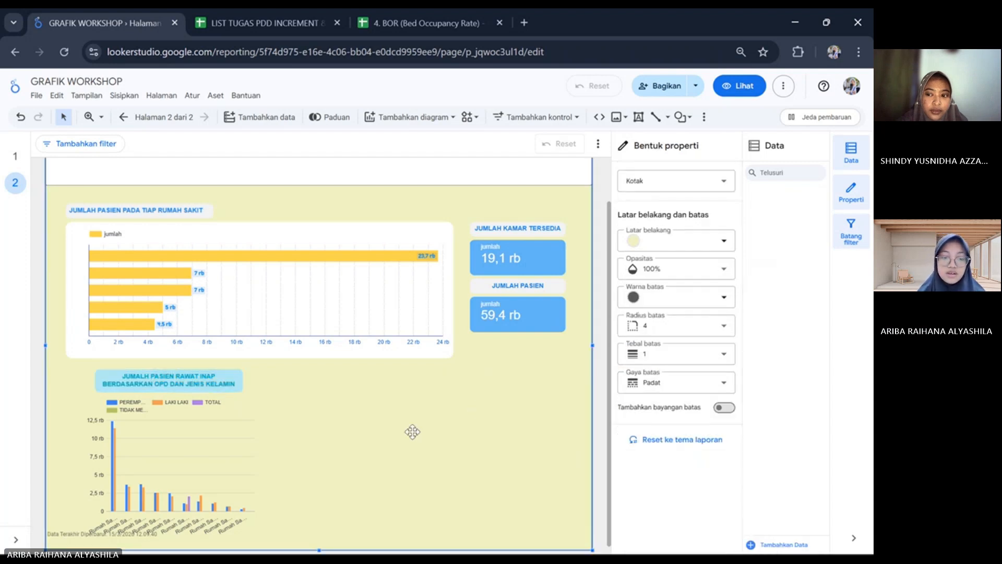
pyautogui.click(214, 492)
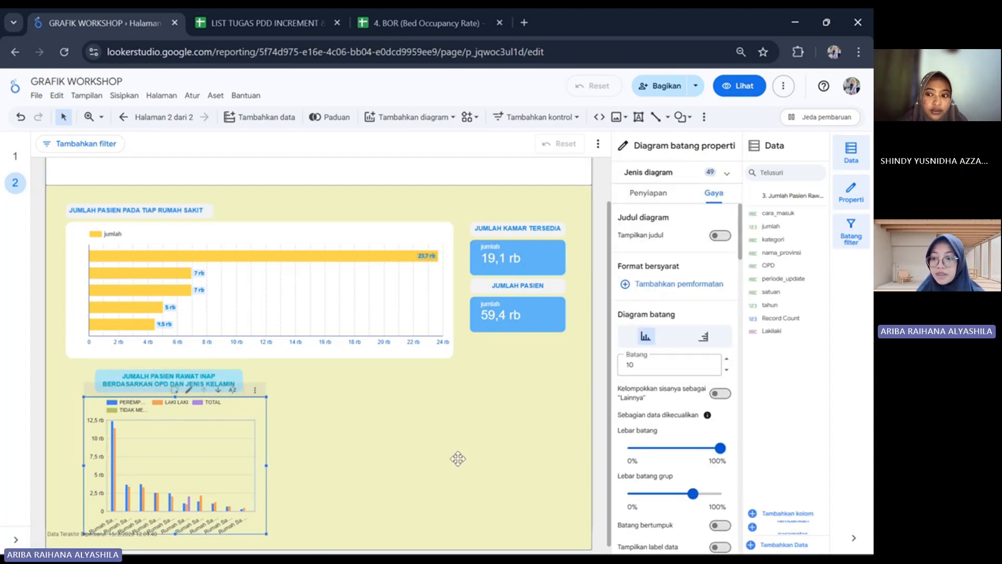
pyautogui.scroll(-1, 456, 457)
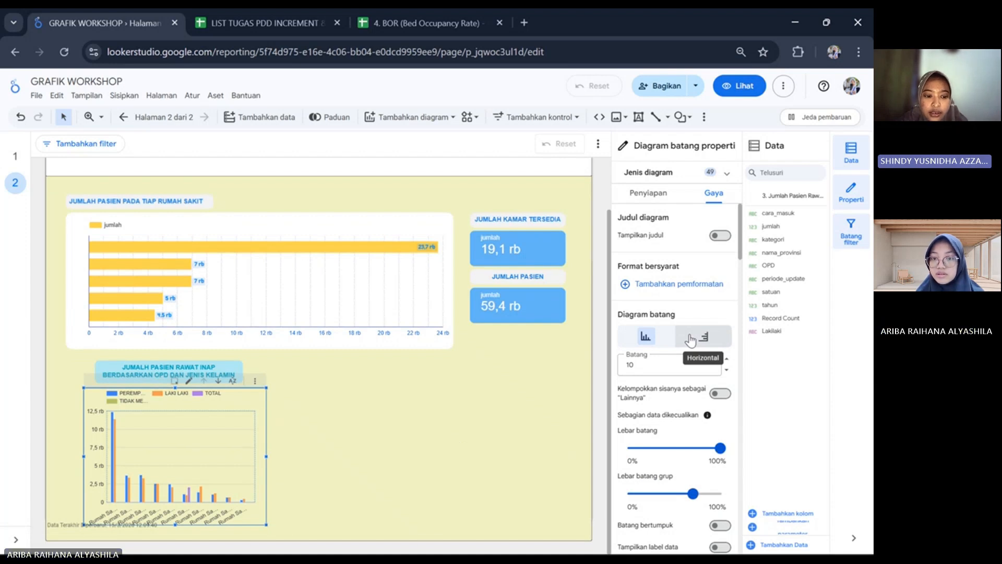
pyautogui.click(463, 203)
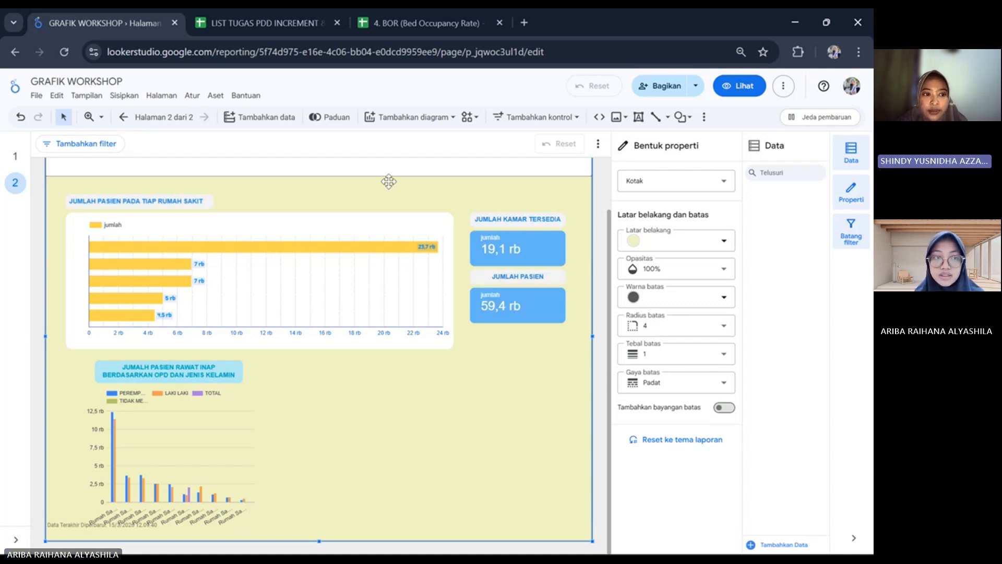
# Reload the report in the browser and check the title box above the vertical bar chart.
pyautogui.click(64, 52)
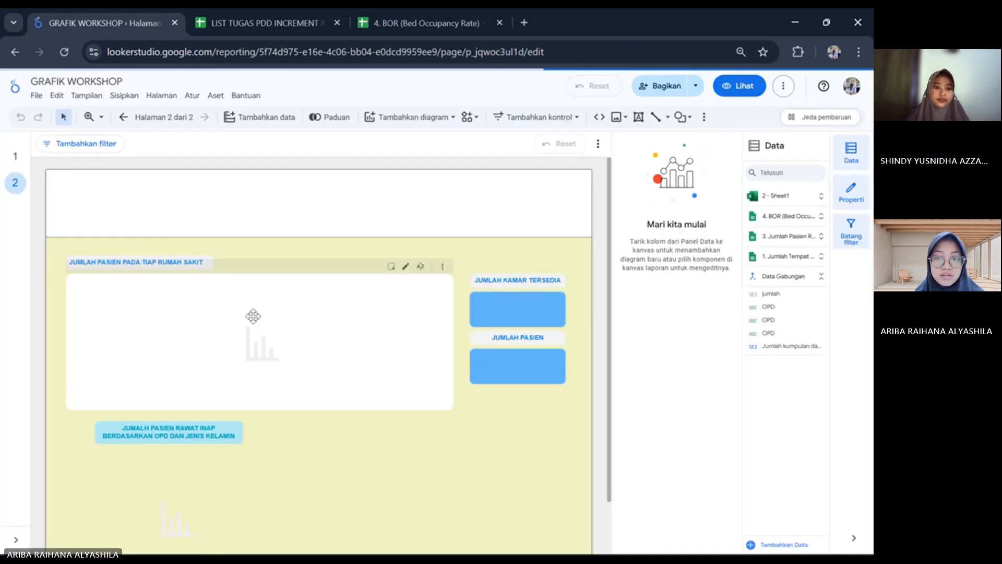
pyautogui.scroll(-2, 254, 316)
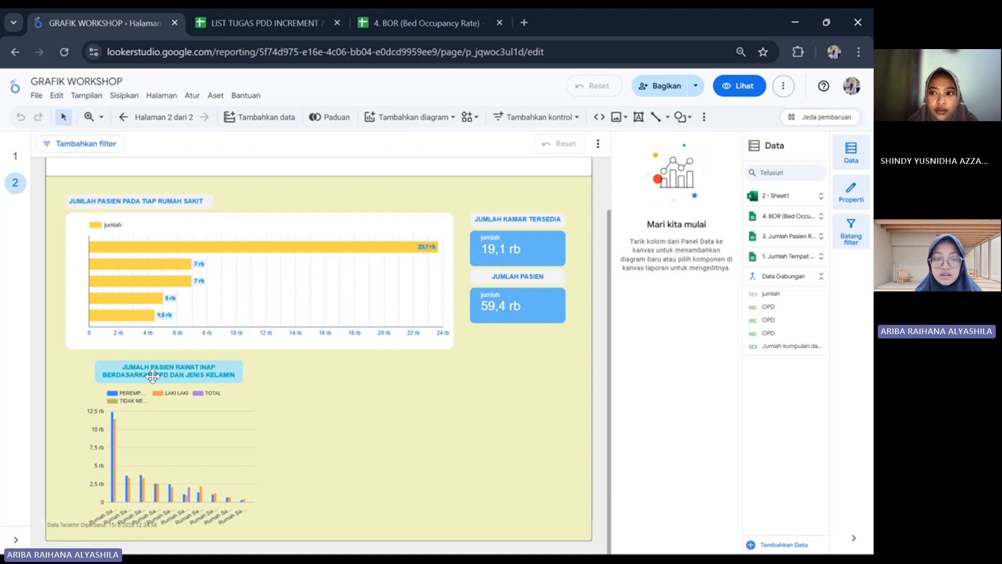
pyautogui.click(169, 372)
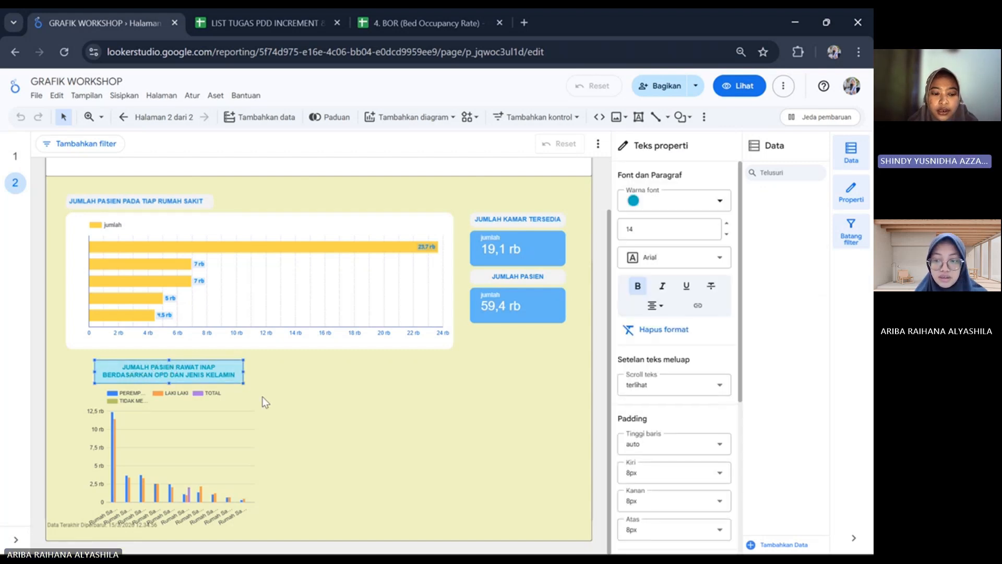
pyautogui.click(314, 419)
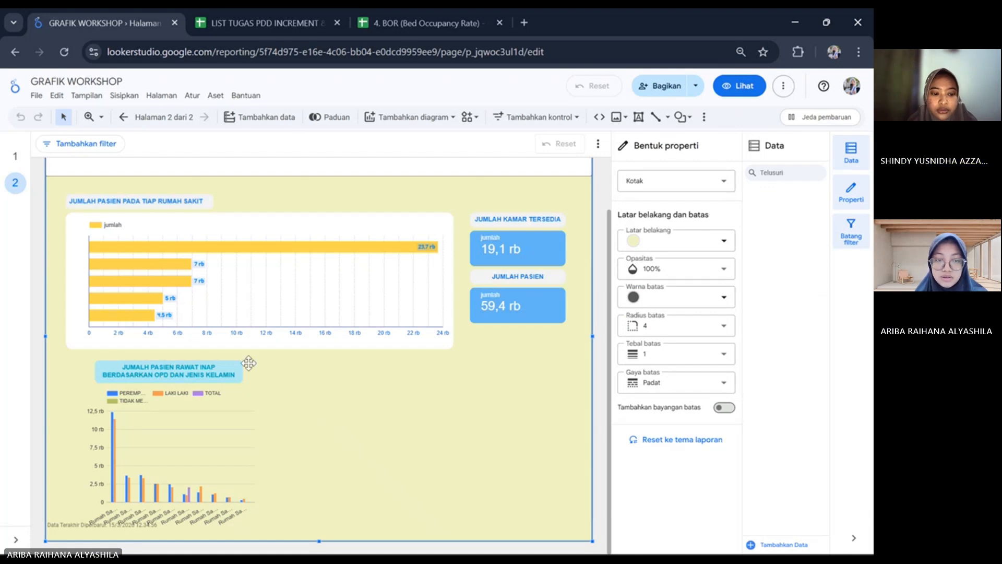
# Move the "JUMALH PASIEN RAWAT INAP BERDASARKAN OPD DAN JENIS KELAMIN" title box slightly higher above the vertical bar chart.
pyautogui.click(233, 370)
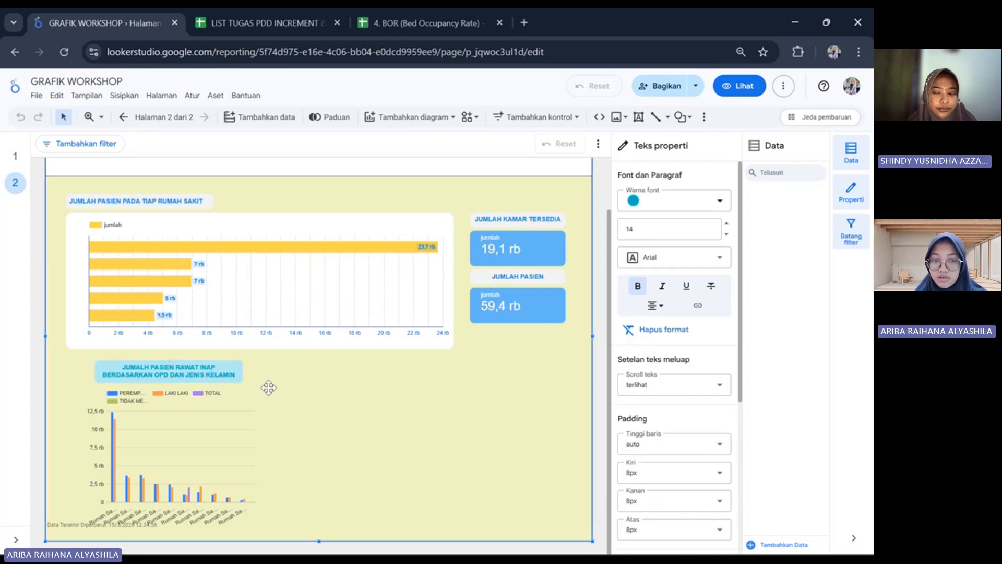
pyautogui.press('Escape')
pyautogui.click(206, 368)
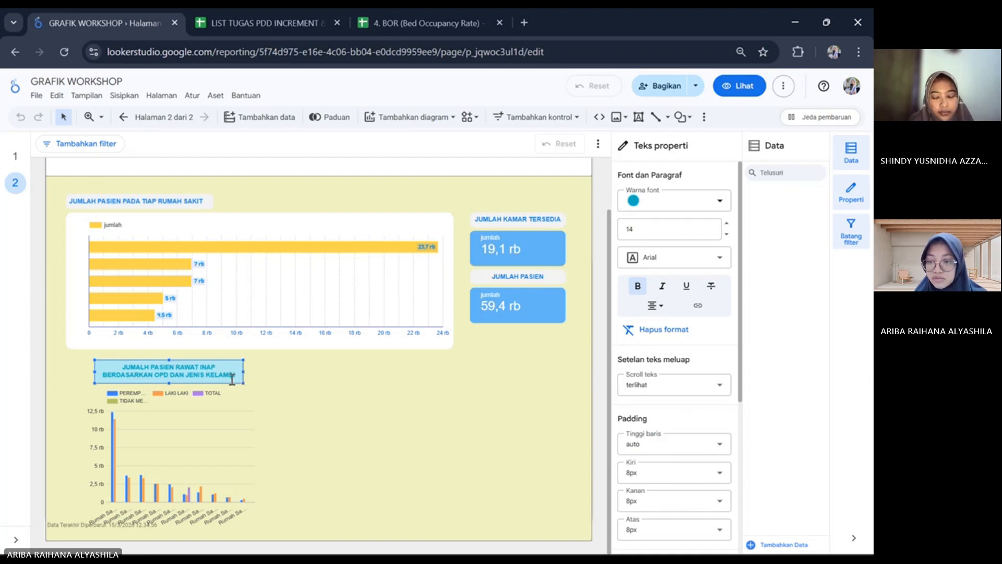
pyautogui.scroll(2, 519, 344)
pyautogui.scroll(-5, 694, 280)
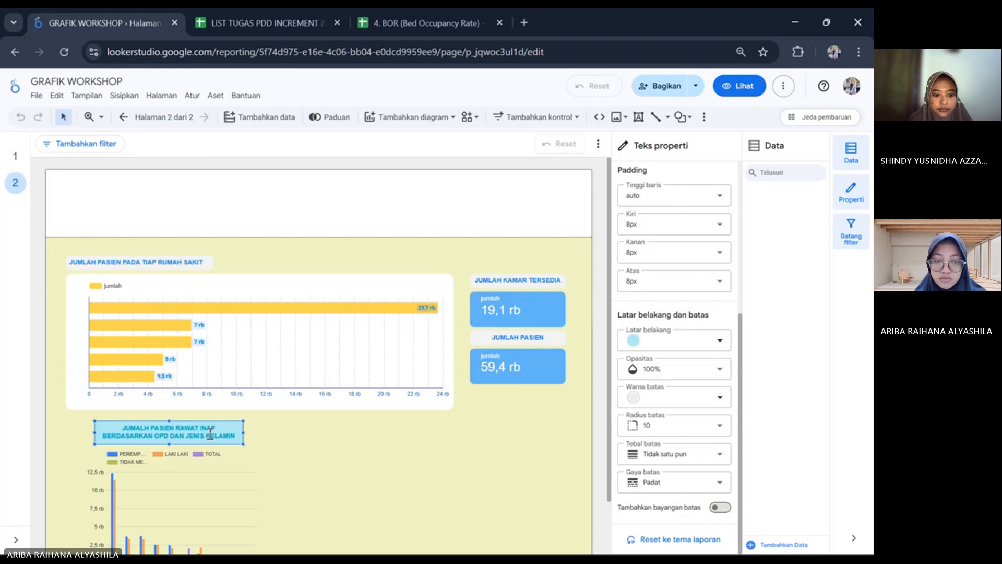
pyautogui.scroll(-2, 249, 440)
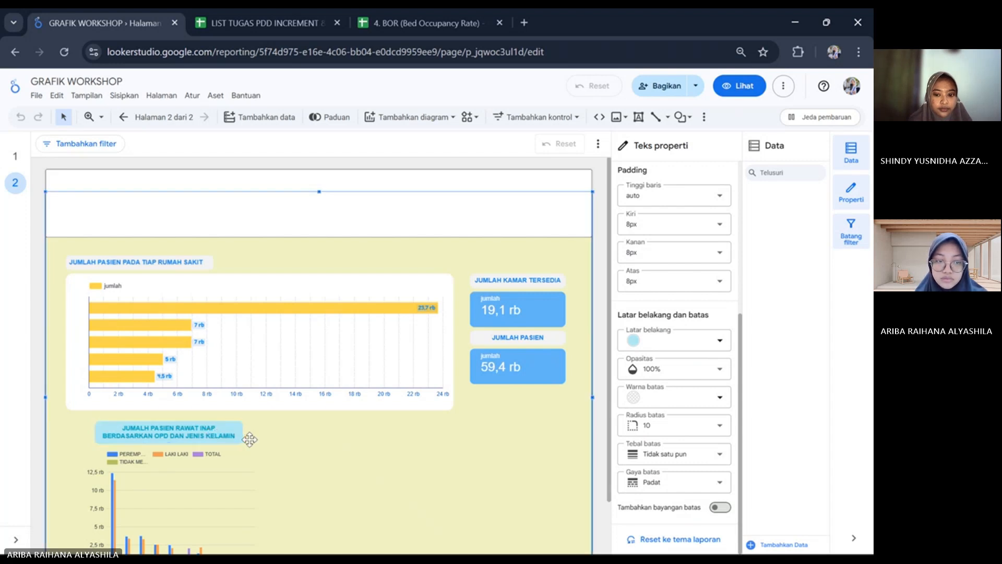
pyautogui.click(248, 438)
pyautogui.moveTo(196, 380); pyautogui.dragTo(197, 377)
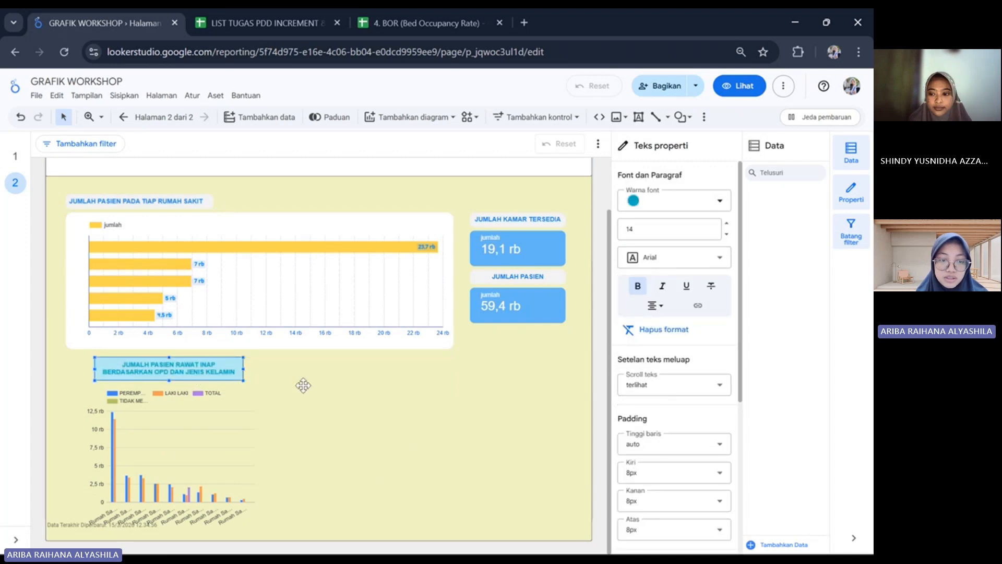
pyautogui.click(303, 386)
pyautogui.click(227, 367)
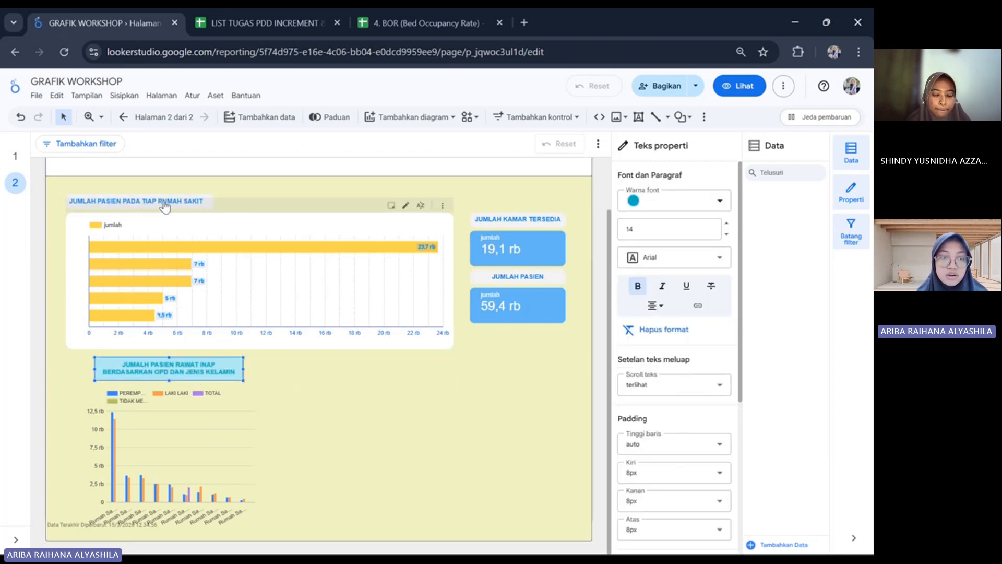
pyautogui.click(233, 372)
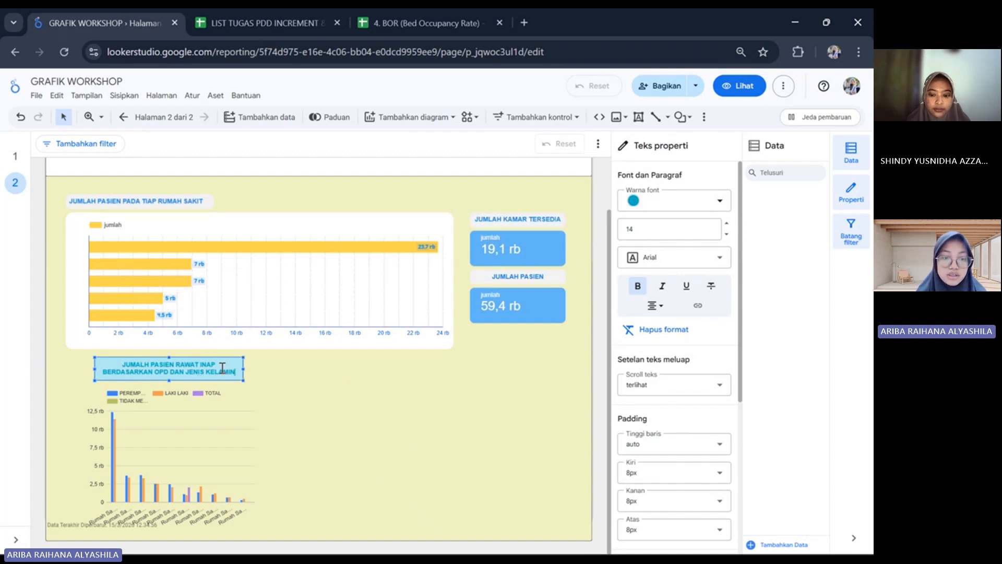
pyautogui.click(286, 372)
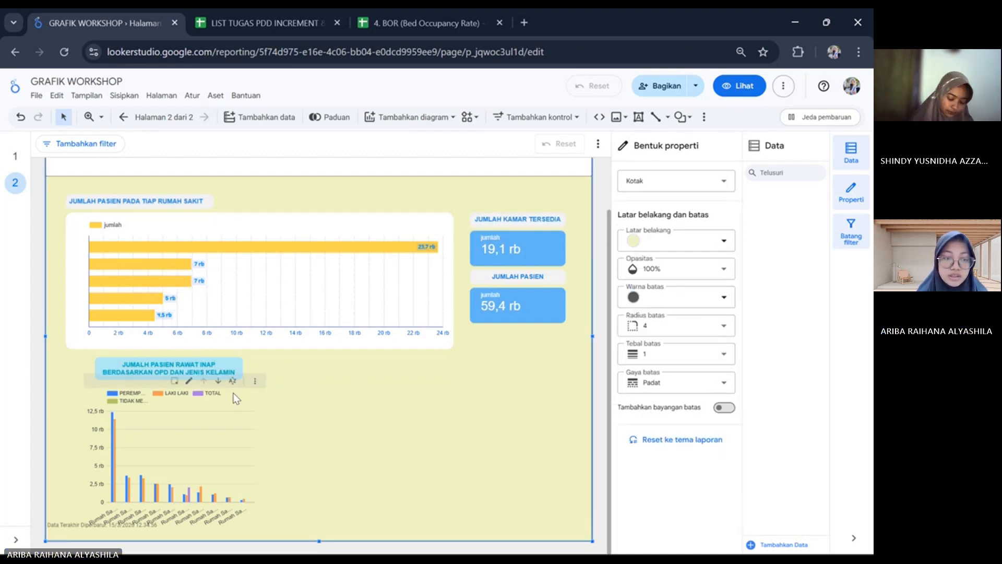
# Try the horizontal orientation on the inpatient bar chart and restore its vertical orientation.
pyautogui.click(211, 440)
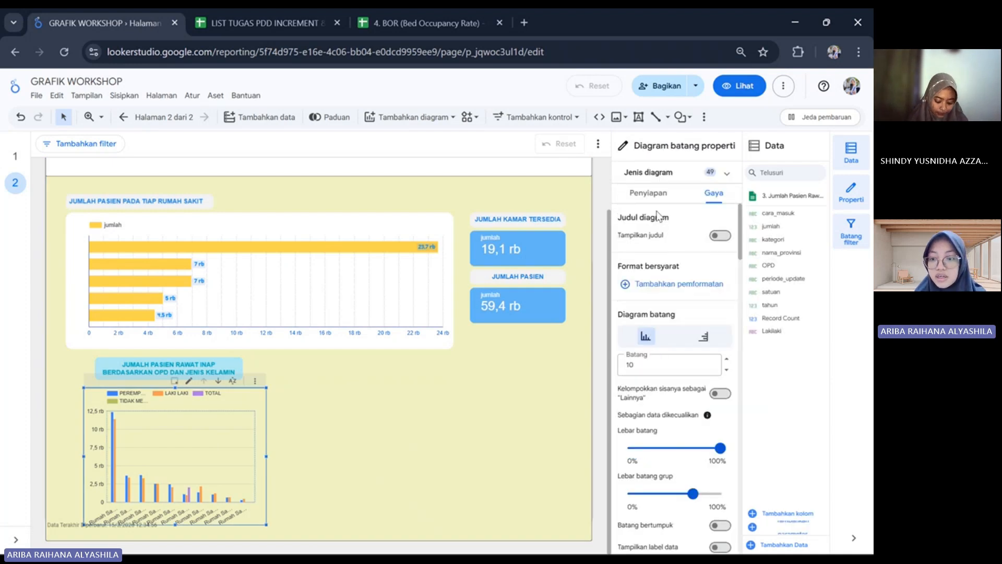
pyautogui.scroll(-3, 663, 261)
pyautogui.scroll(3, 668, 314)
pyautogui.scroll(-1, 679, 324)
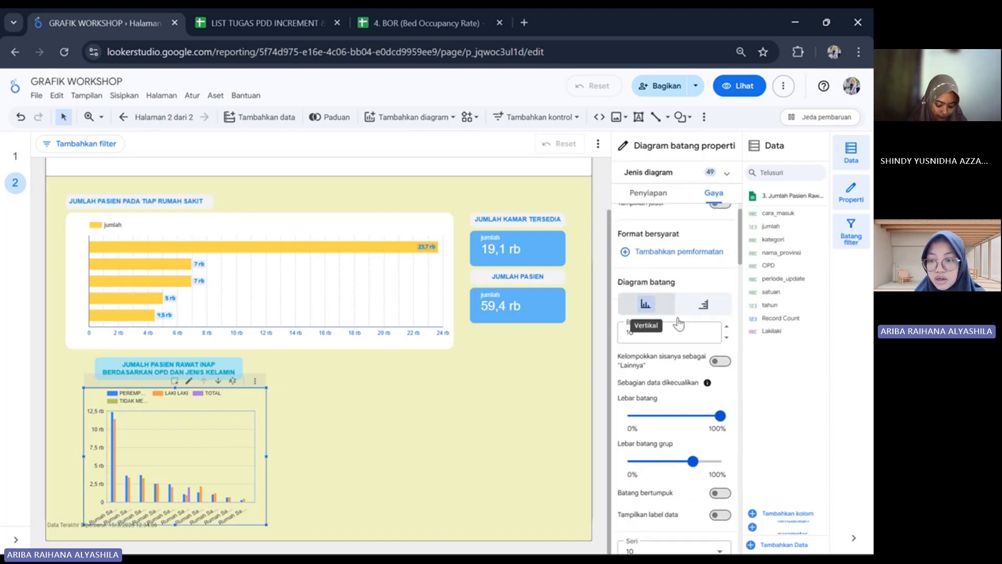
pyautogui.scroll(-1, 679, 327)
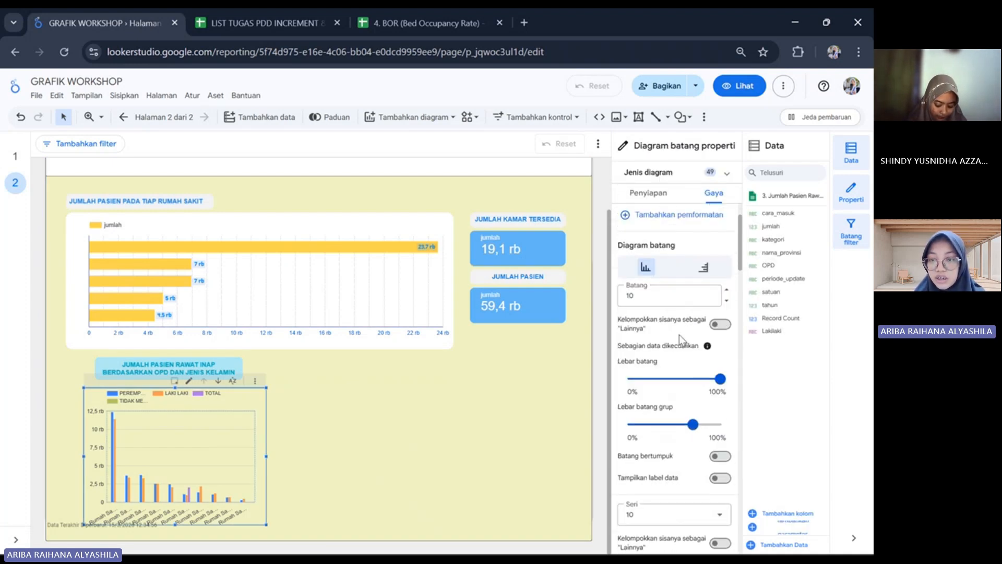
pyautogui.click(704, 277)
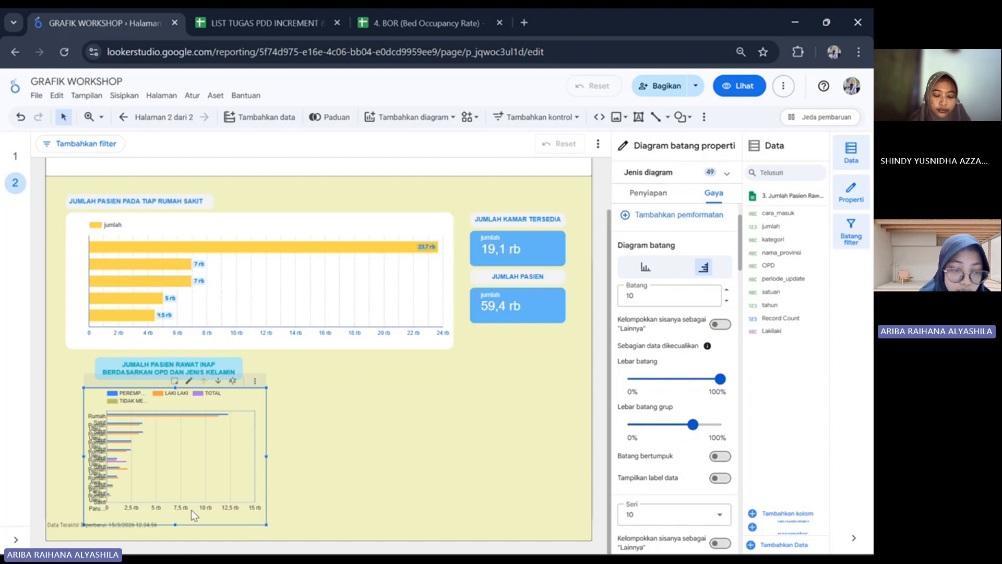
pyautogui.click(646, 267)
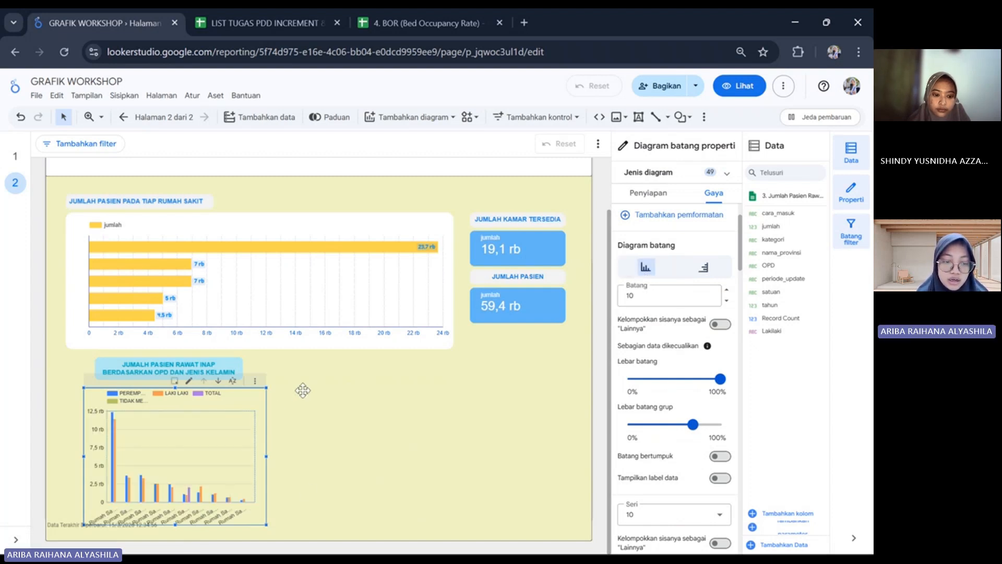
# Try coloring the inpatient chart's bars by bar order and by a single color, and restore coloring by dimension value.
pyautogui.scroll(3, 195, 452)
pyautogui.scroll(-1, 195, 452)
pyautogui.hscroll(-1, 196, 452)
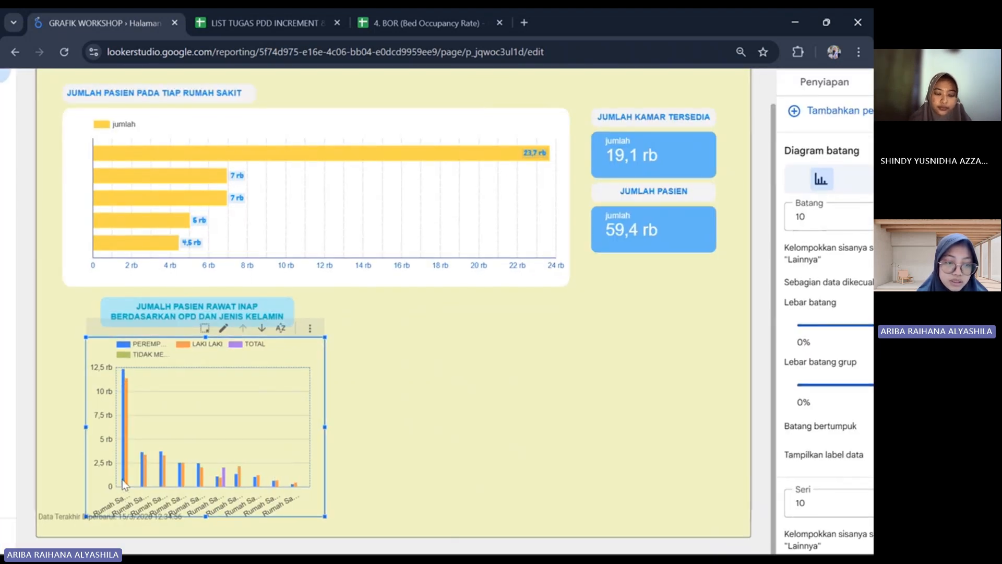
pyautogui.moveTo(122, 474)
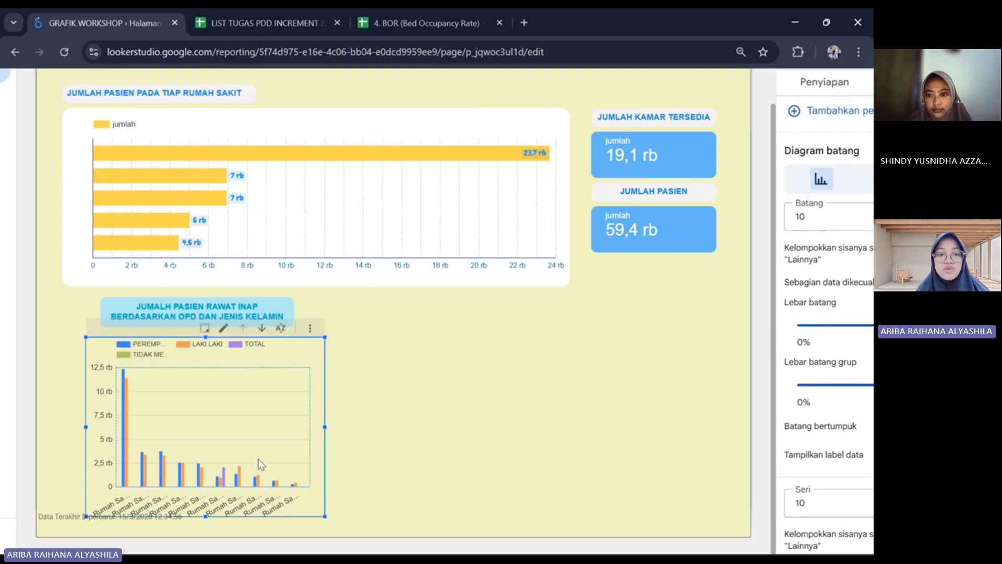
pyautogui.hscroll(3, 543, 385)
pyautogui.hscroll(1, 542, 386)
pyautogui.scroll(-3, 543, 389)
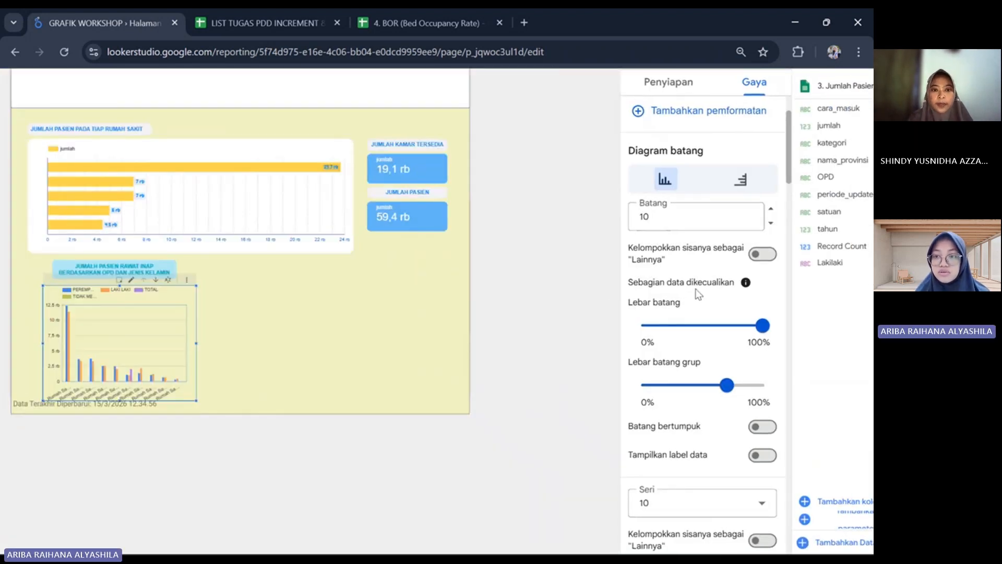
pyautogui.scroll(-6, 696, 293)
pyautogui.scroll(-5, 693, 293)
pyautogui.scroll(4, 693, 293)
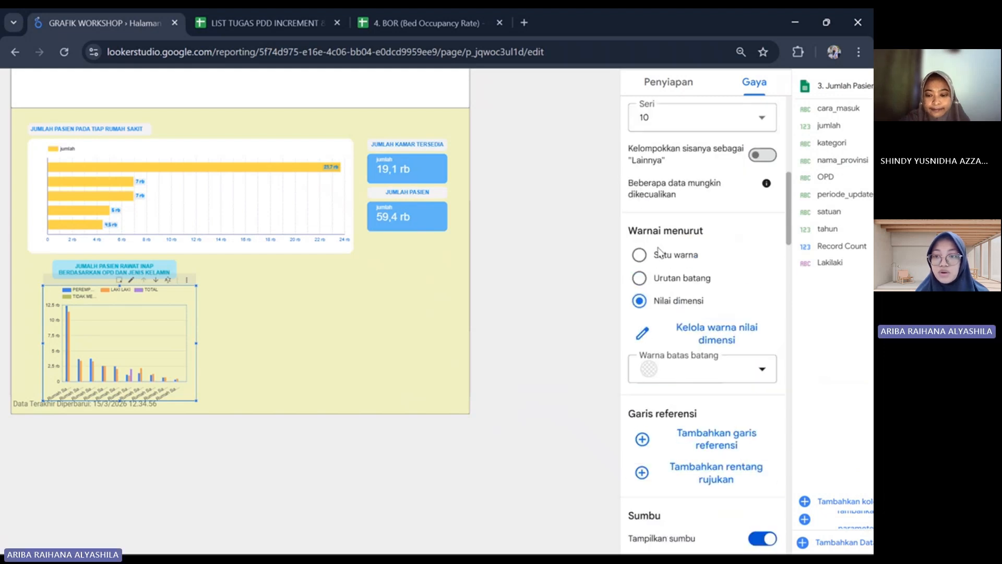
pyautogui.click(640, 278)
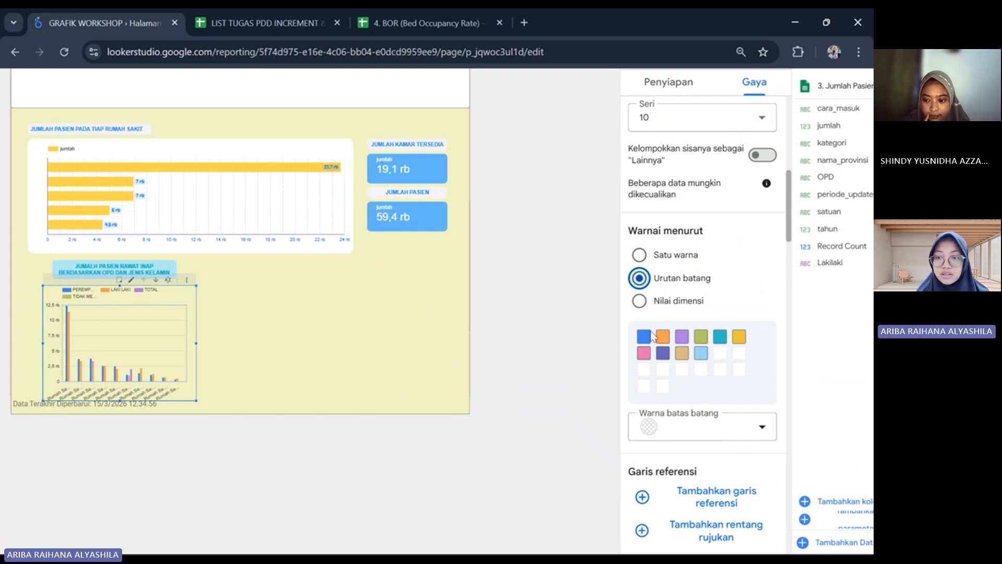
pyautogui.click(641, 260)
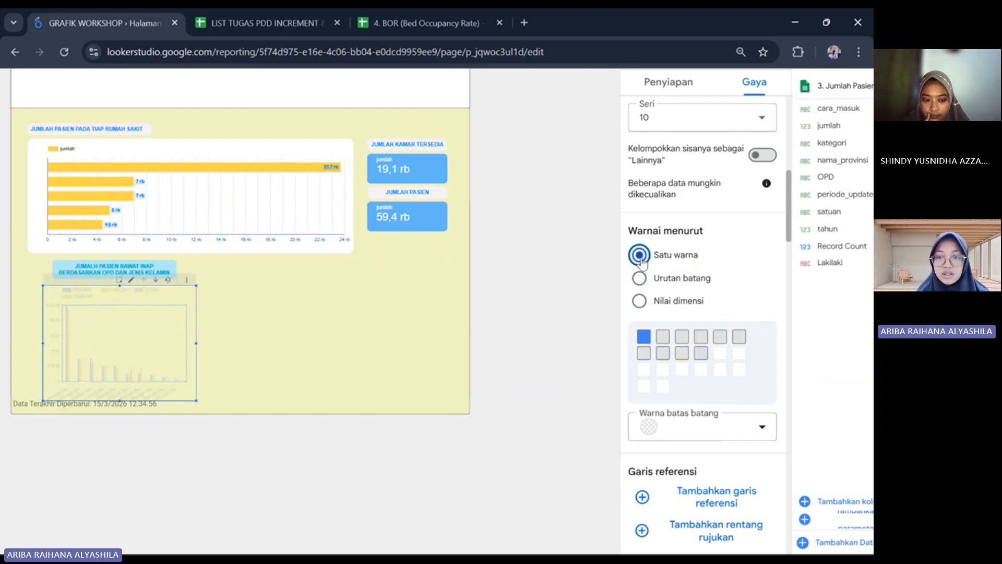
pyautogui.click(641, 303)
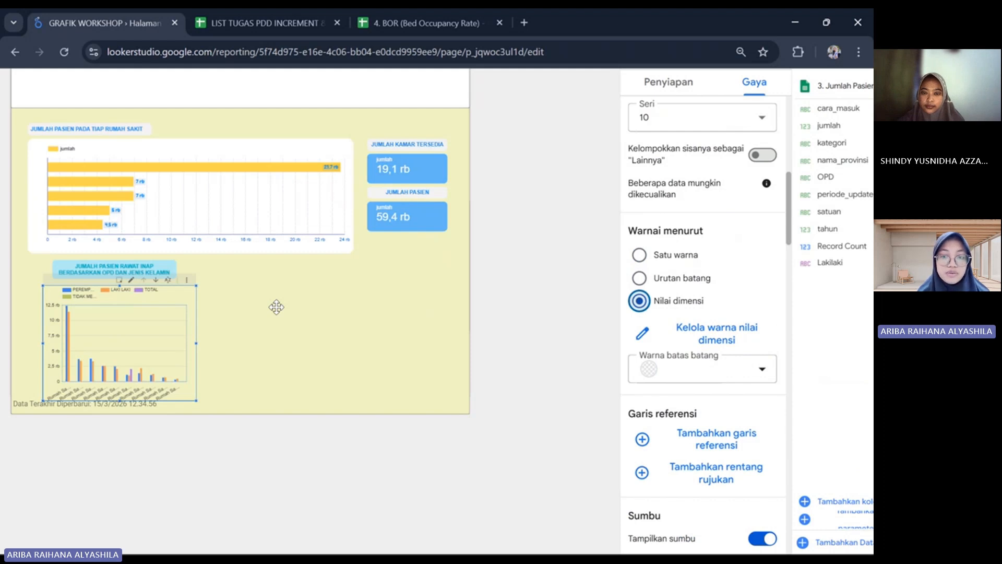
# Examine the female and male inpatient bars for each hospital in the vertical bar chart and deselect the chart.
pyautogui.scroll(2, 277, 307)
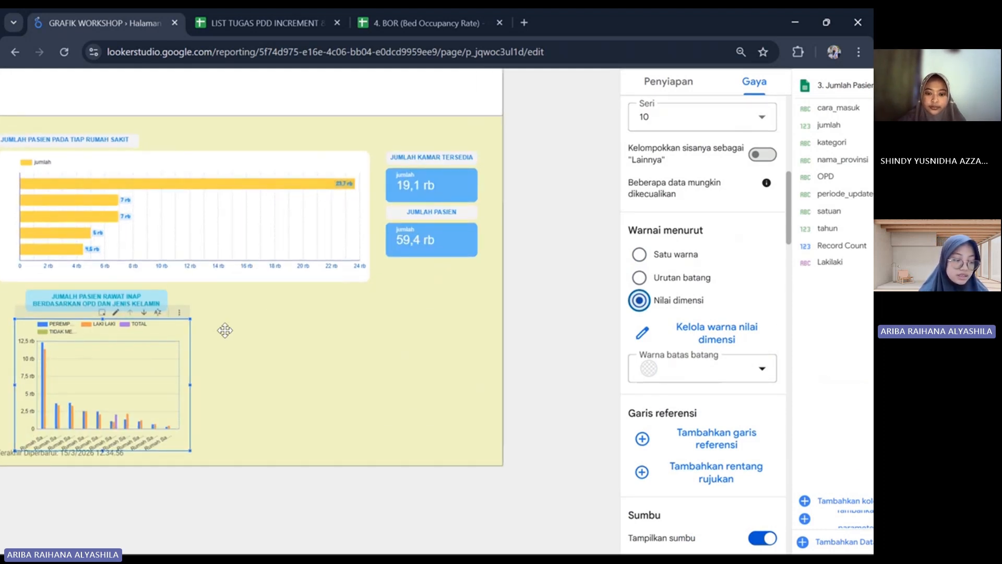
pyautogui.hscroll(-3, 225, 329)
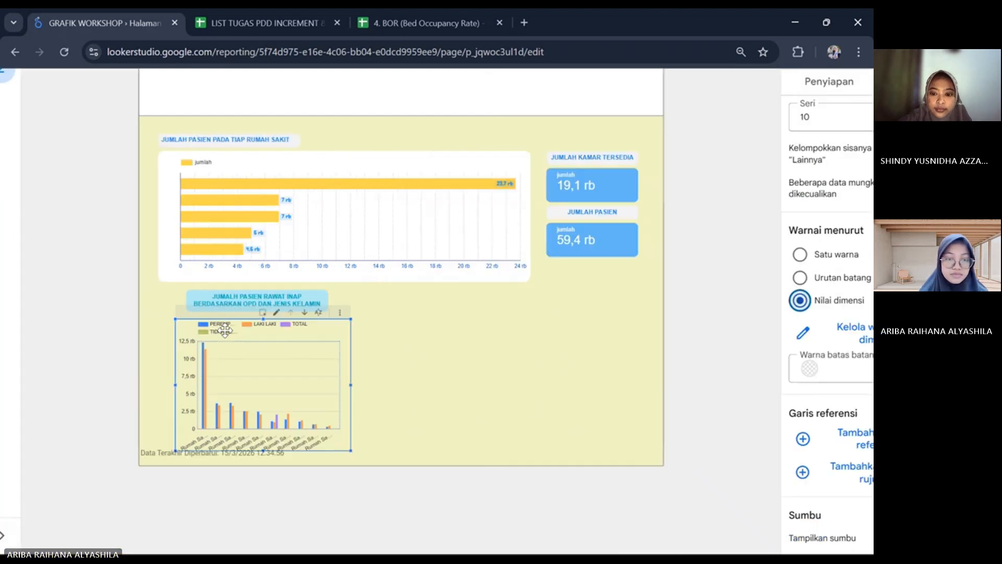
pyautogui.scroll(3, 225, 330)
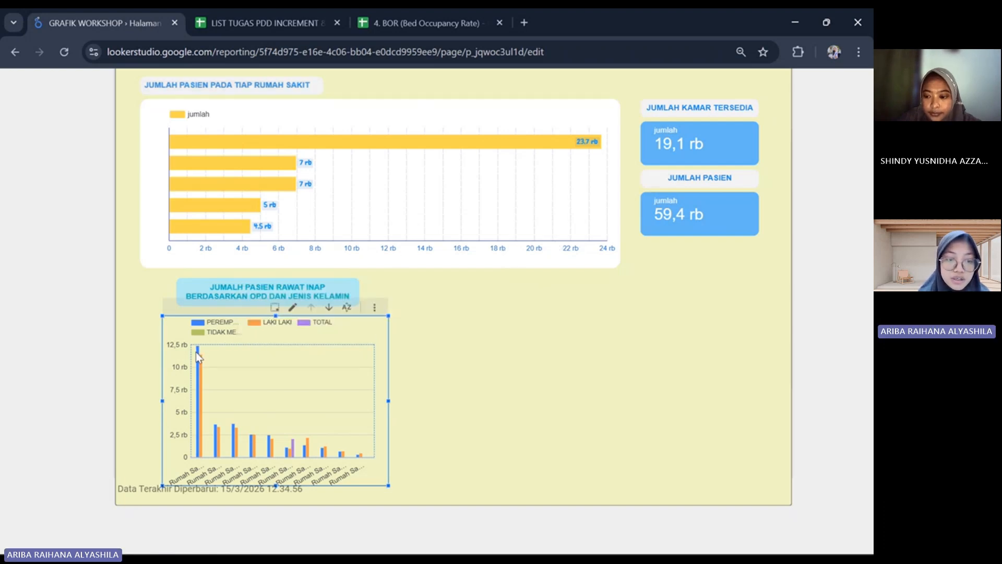
pyautogui.moveTo(200, 355)
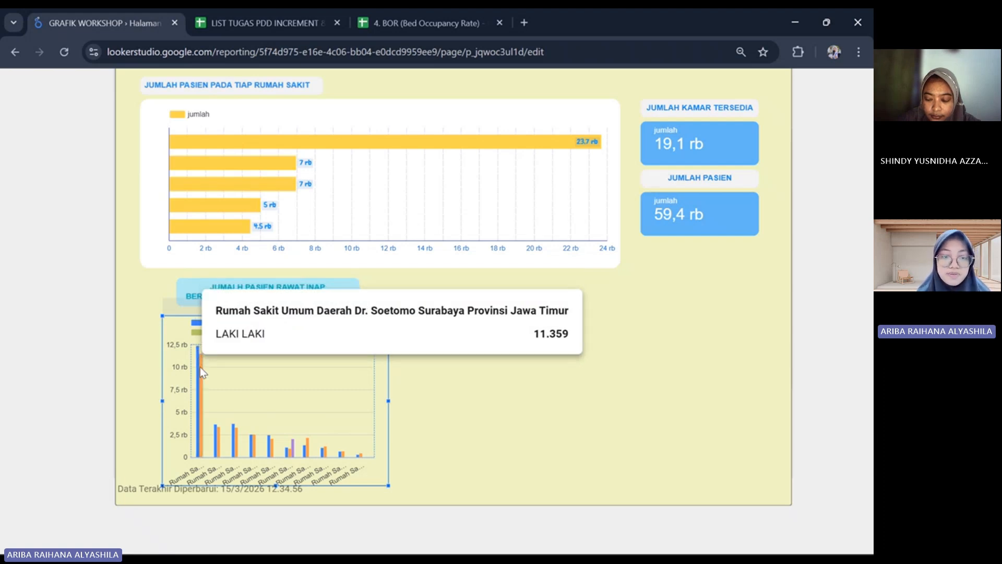
pyautogui.moveTo(238, 452)
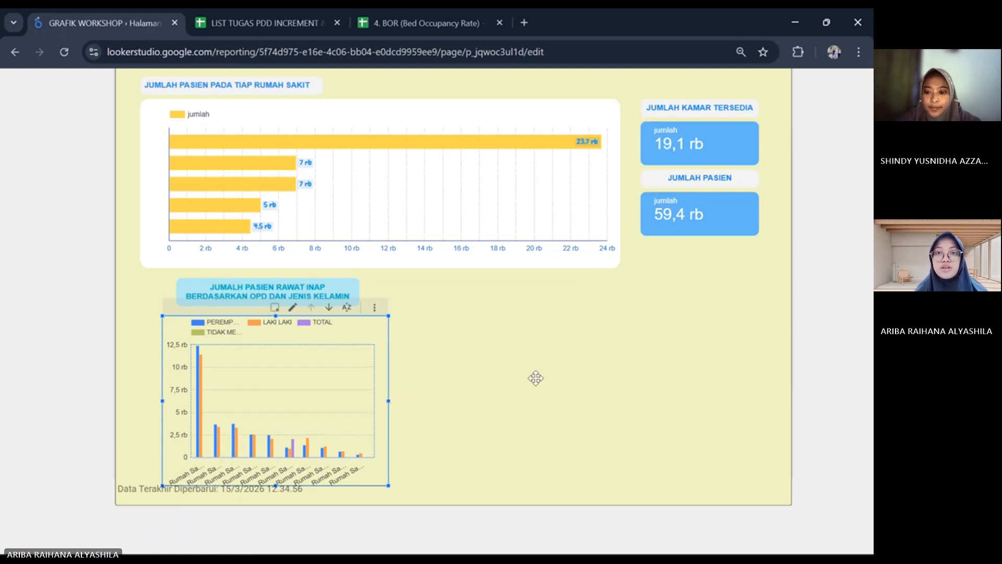
pyautogui.hscroll(1, 536, 377)
pyautogui.scroll(-1, 537, 378)
pyautogui.scroll(-2, 536, 378)
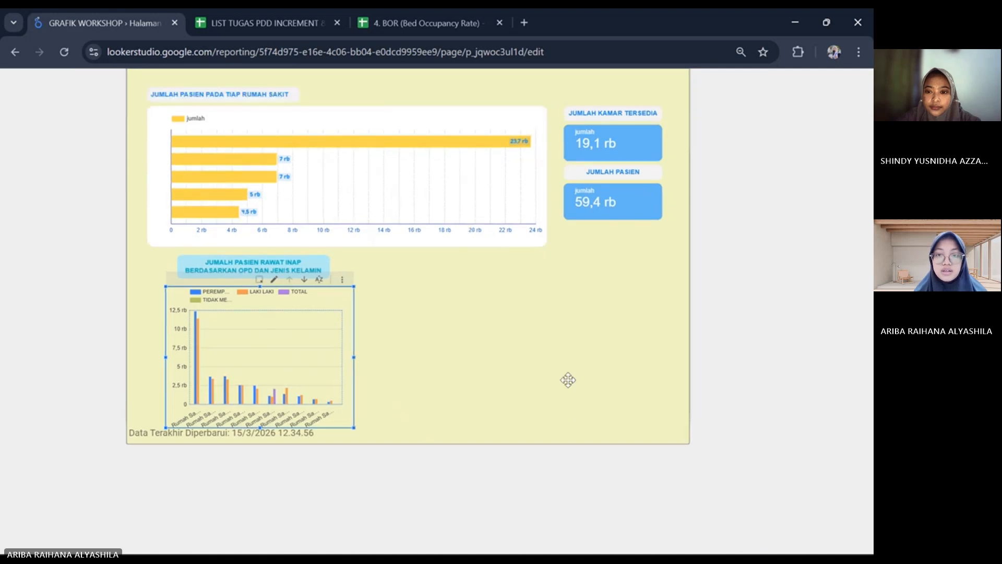
pyautogui.click(564, 320)
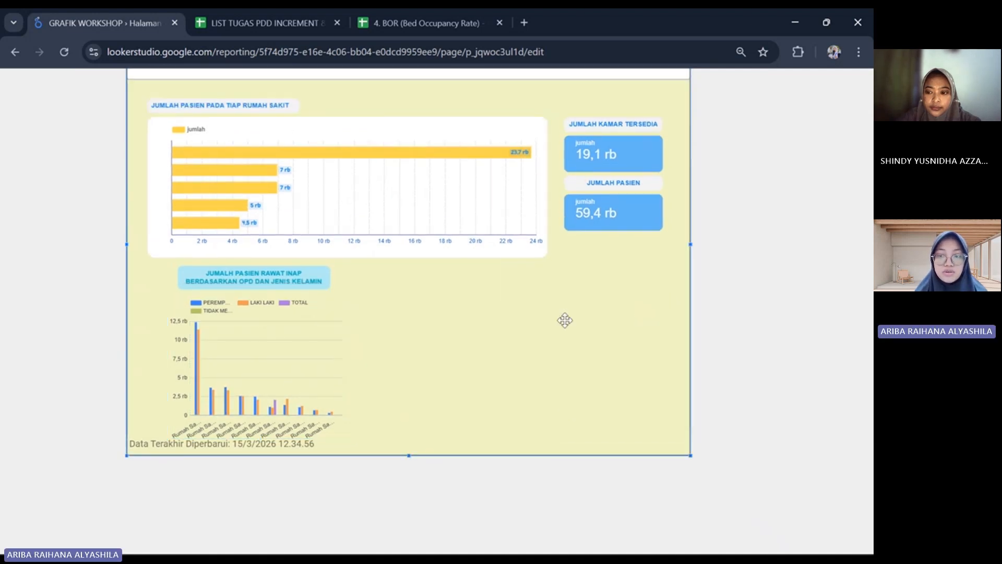